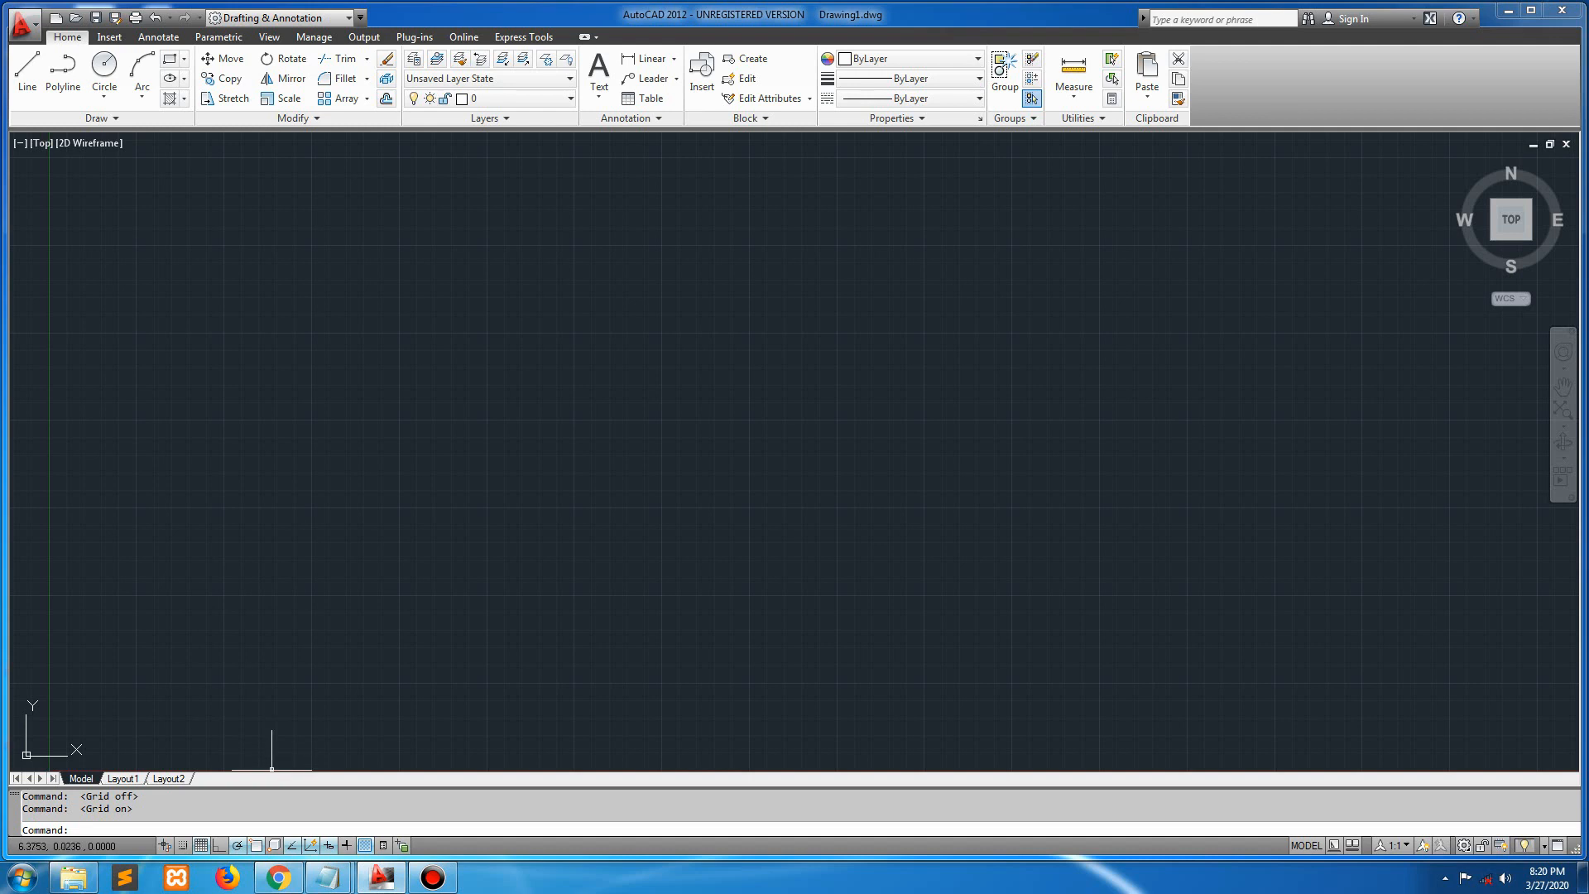
Step: Turn polar tracking off and draw a single nearly horizontal line freehand across the empty drawing area
key("F10")
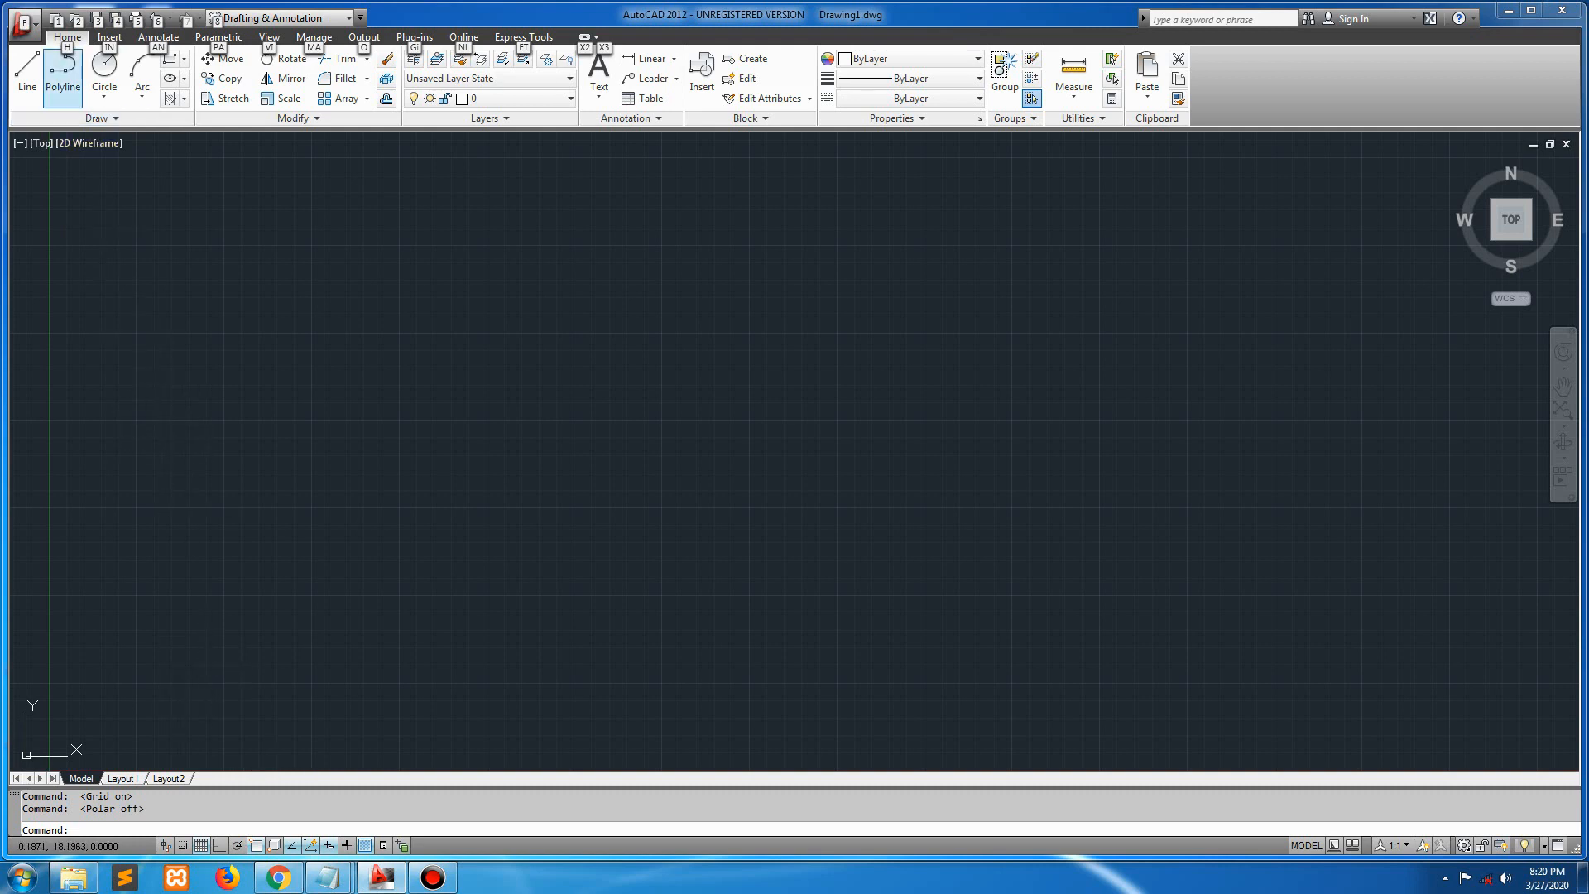
left_click(30, 76)
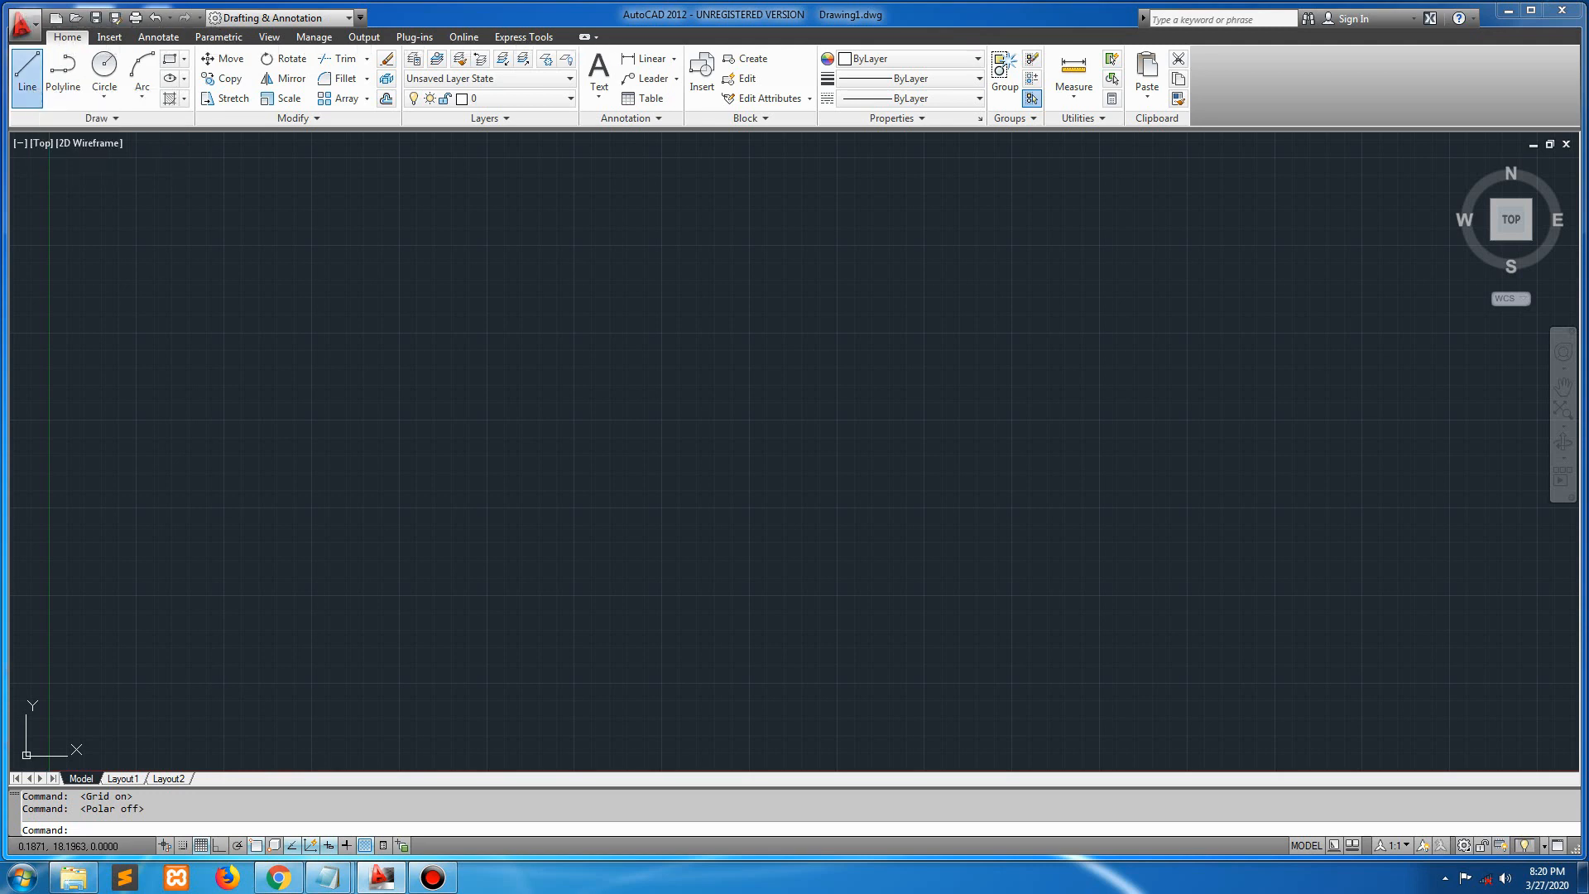
left_click(222, 422)
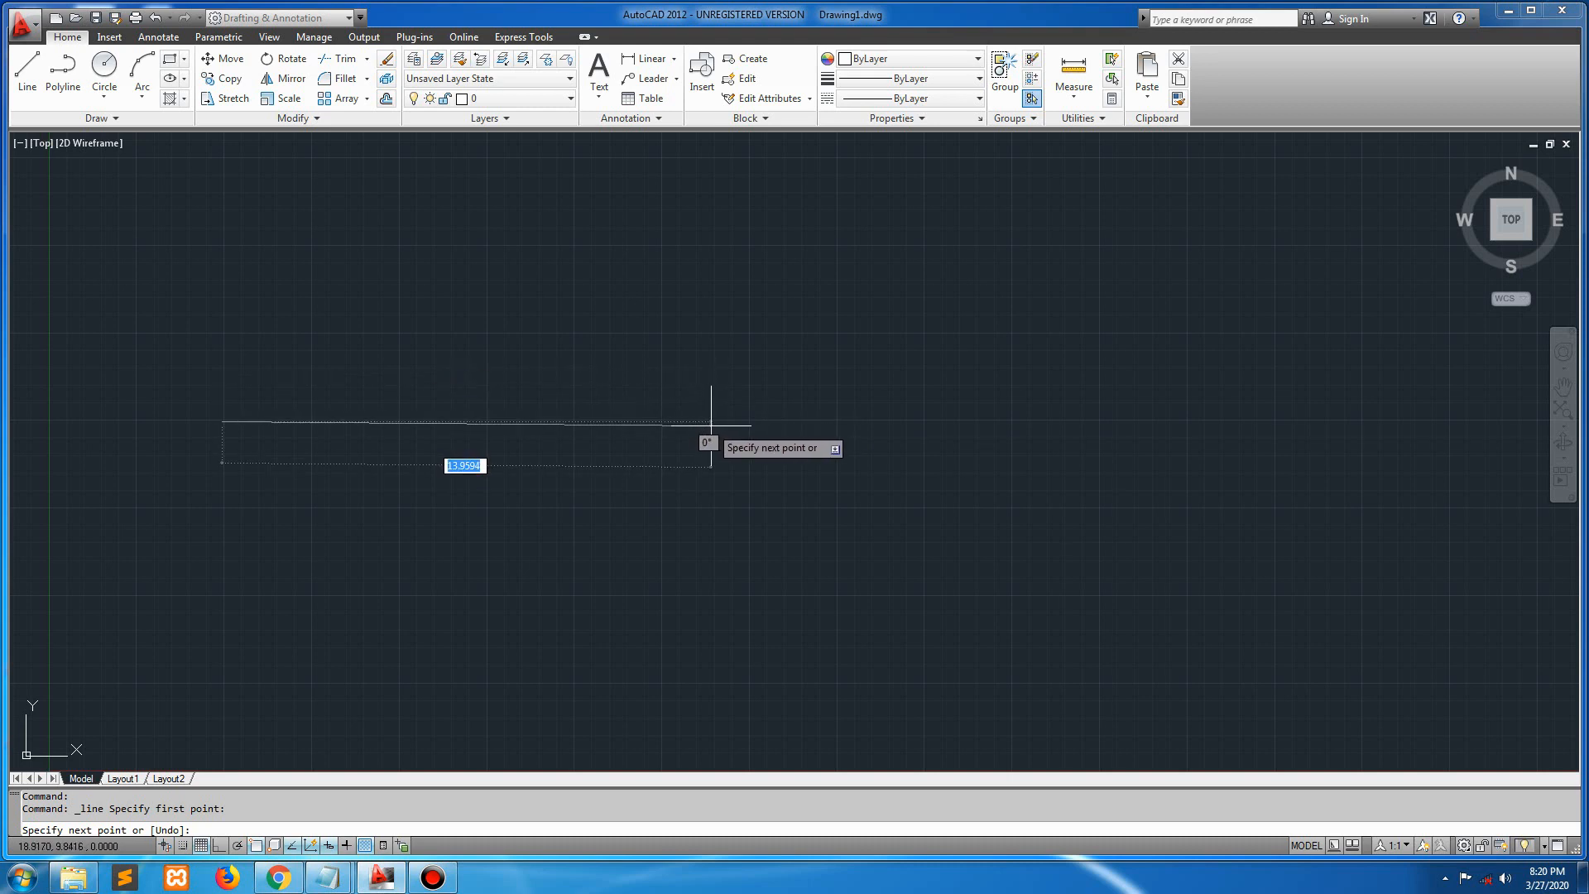
left_click(736, 412)
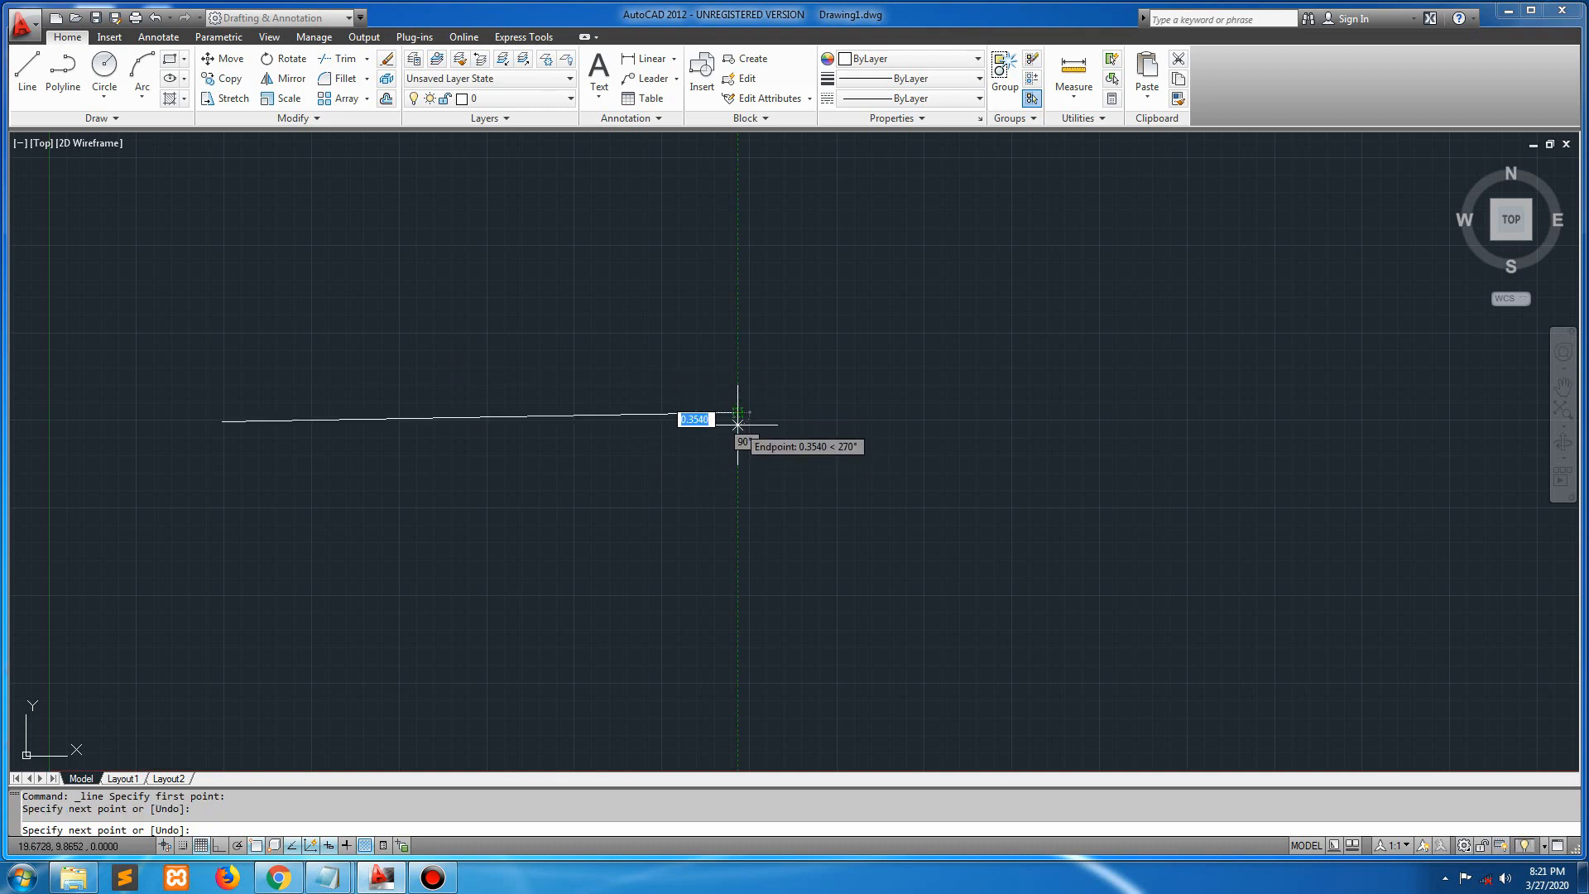
key("Return")
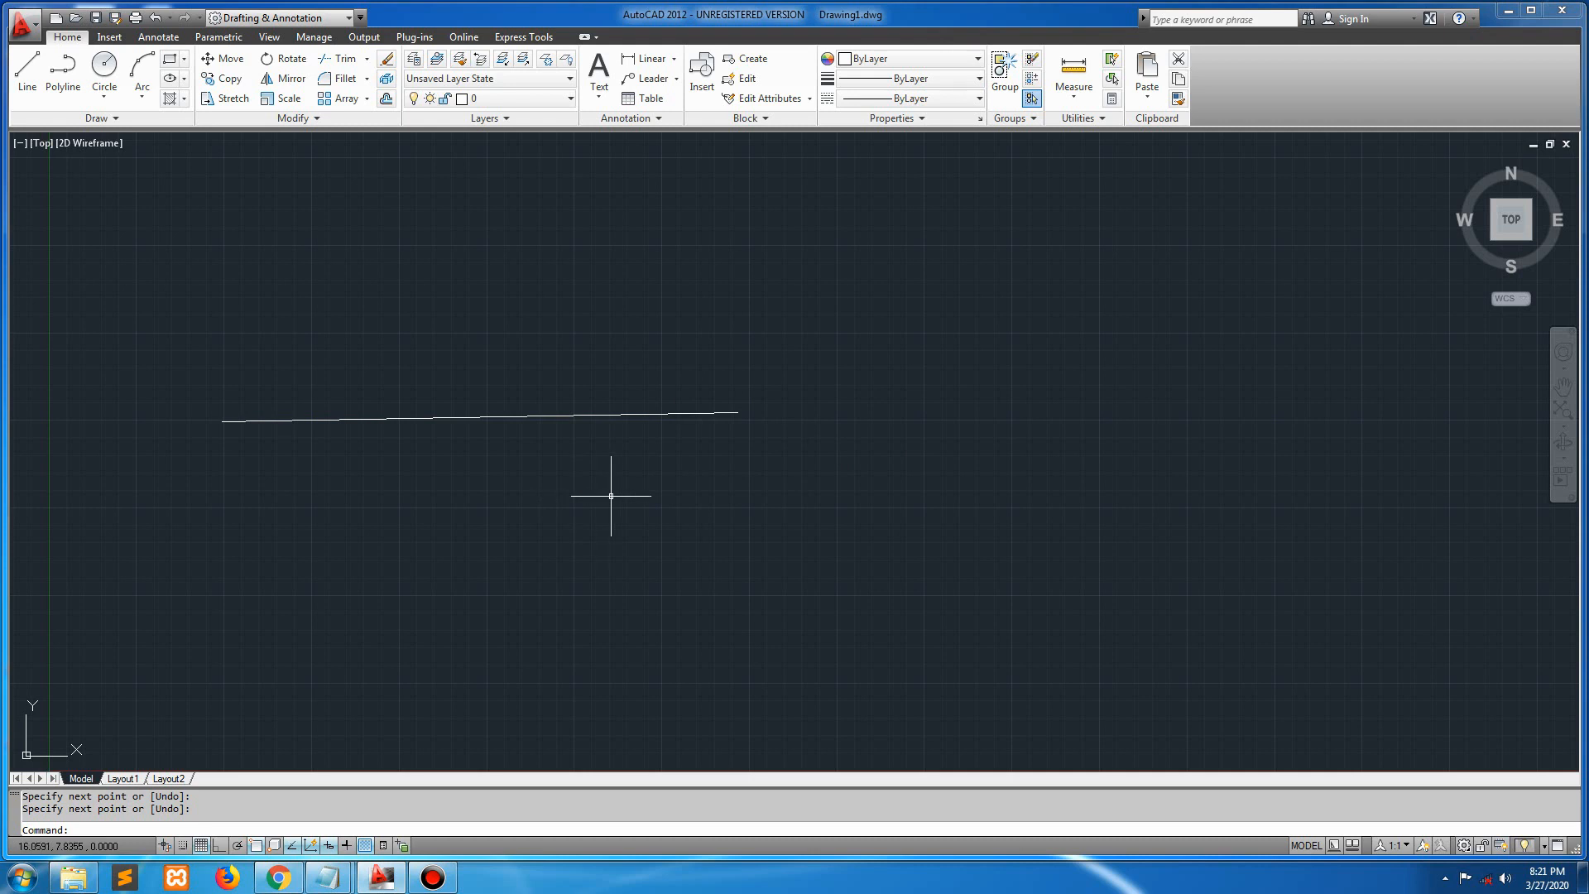
Step: Turn polar tracking on and draw a longer horizontal line at 0° just below the first line
scroll(611, 496, "down", 2)
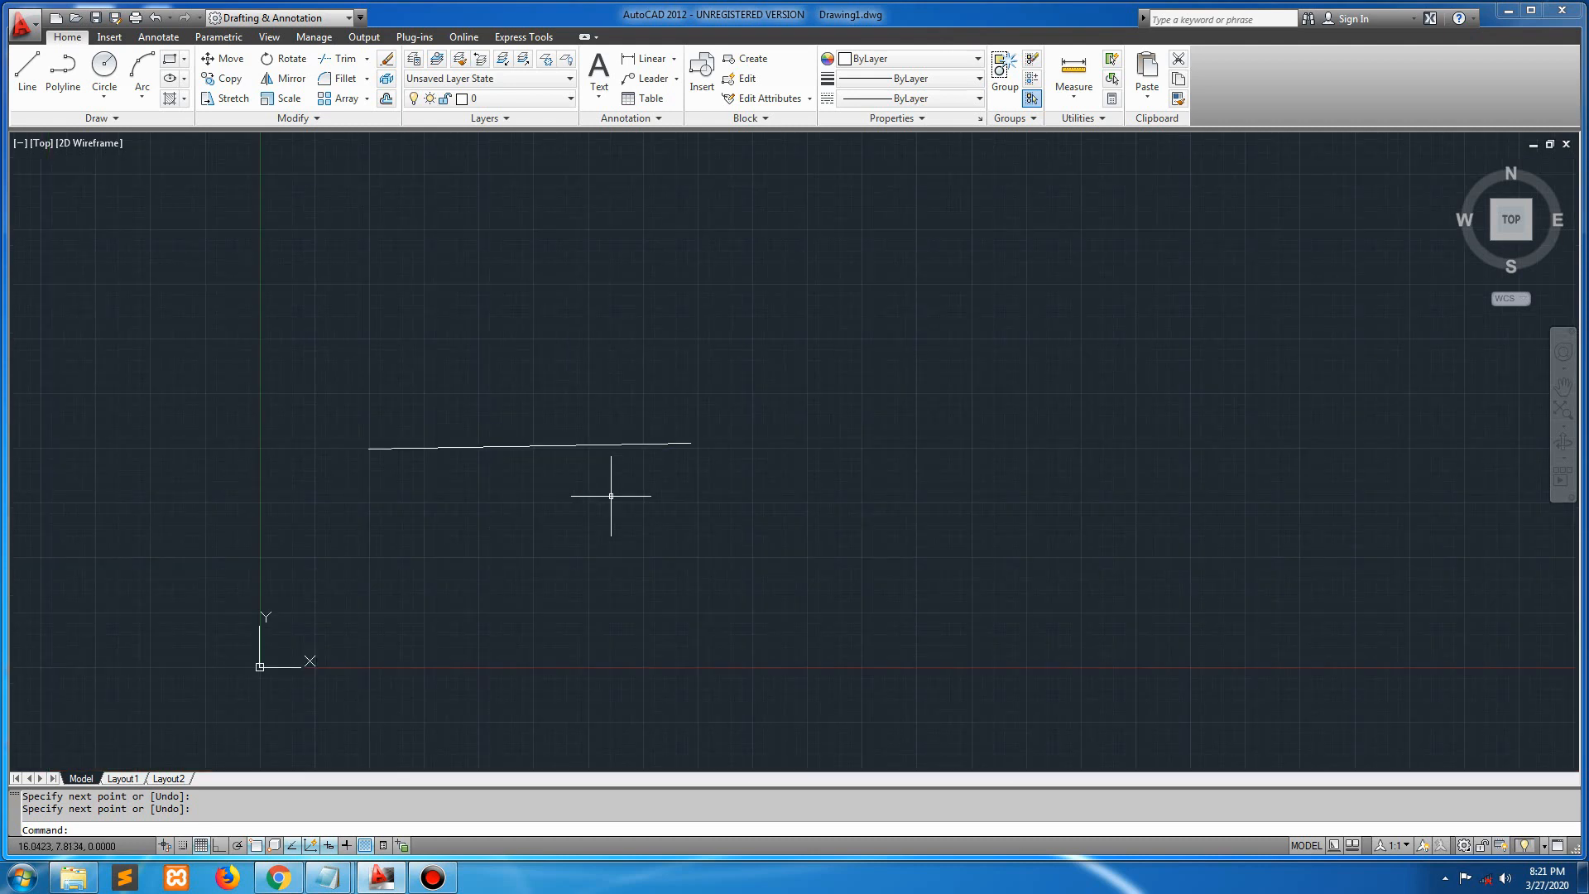
scroll(611, 496, "down", 2)
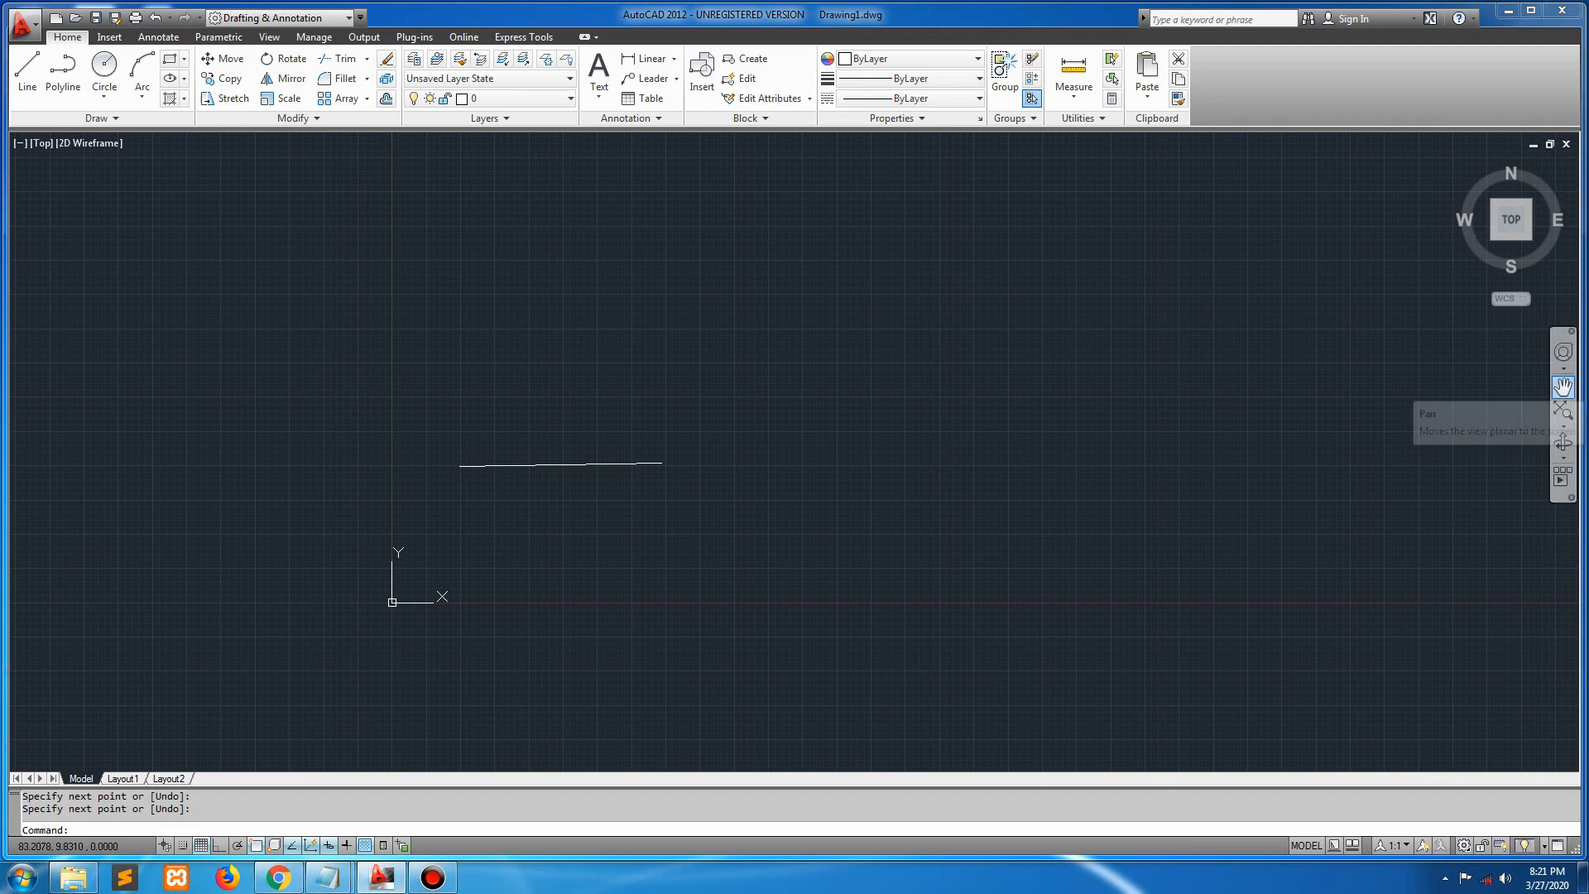
left_click(1563, 386)
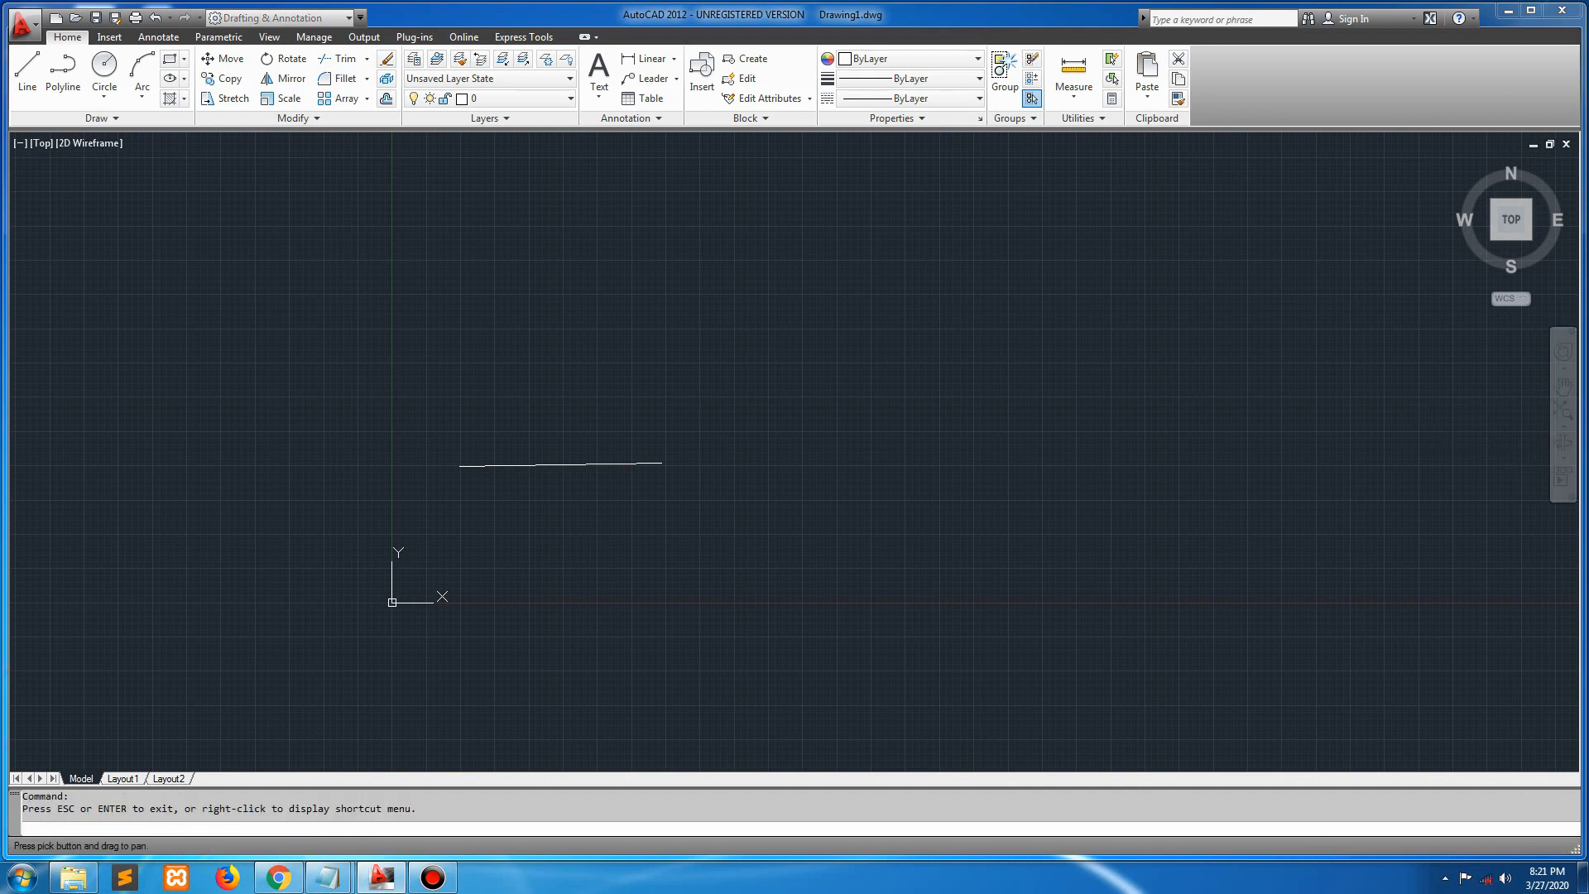
left_click_drag(828, 463, 681, 389)
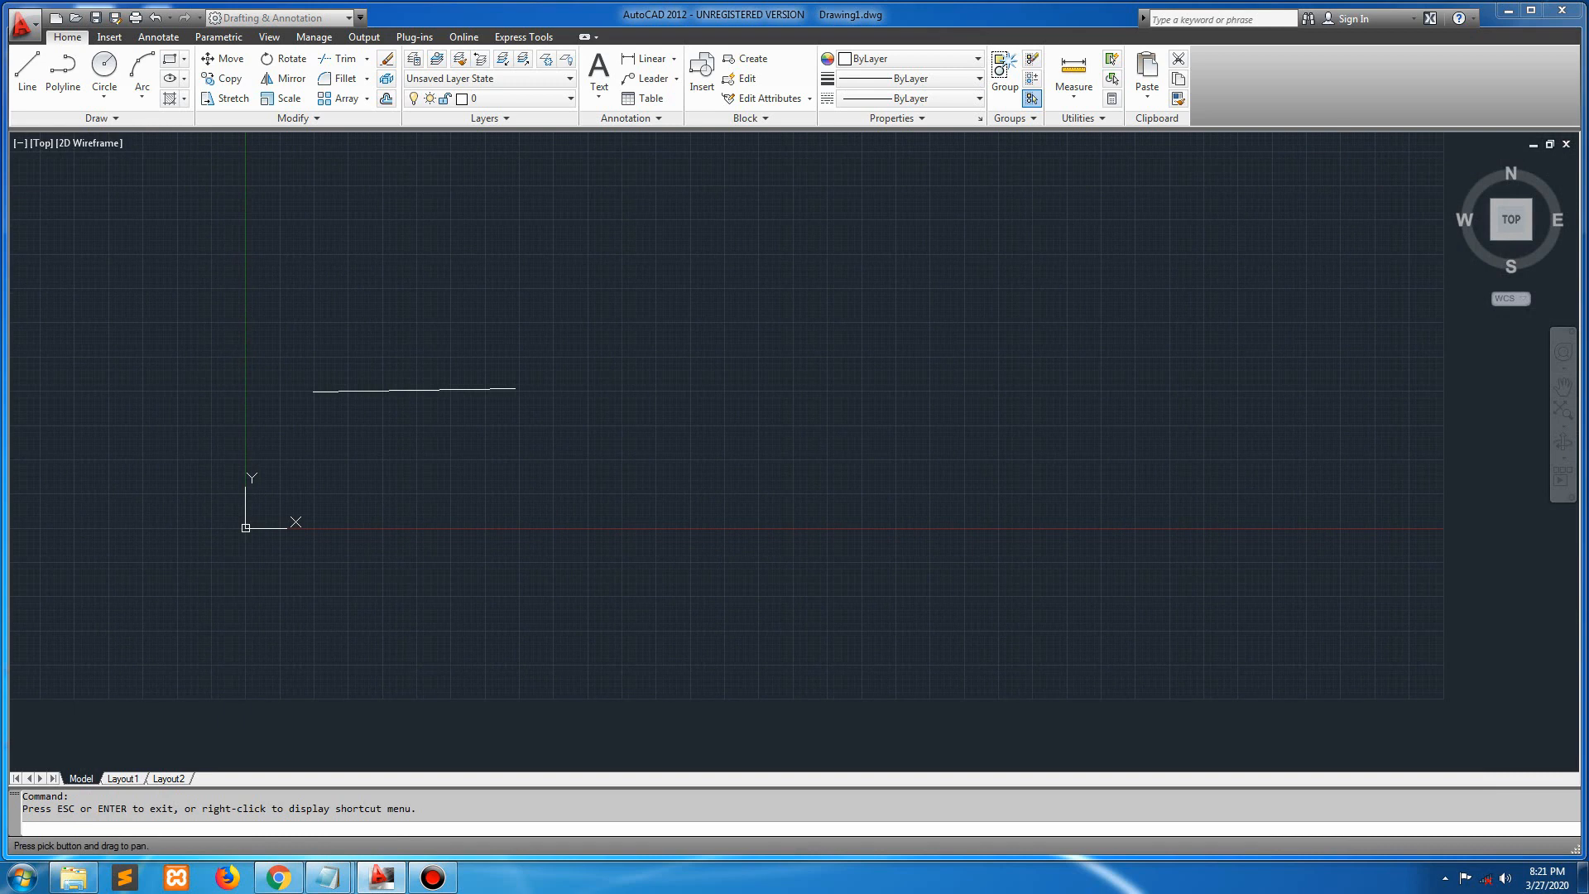
key("Escape")
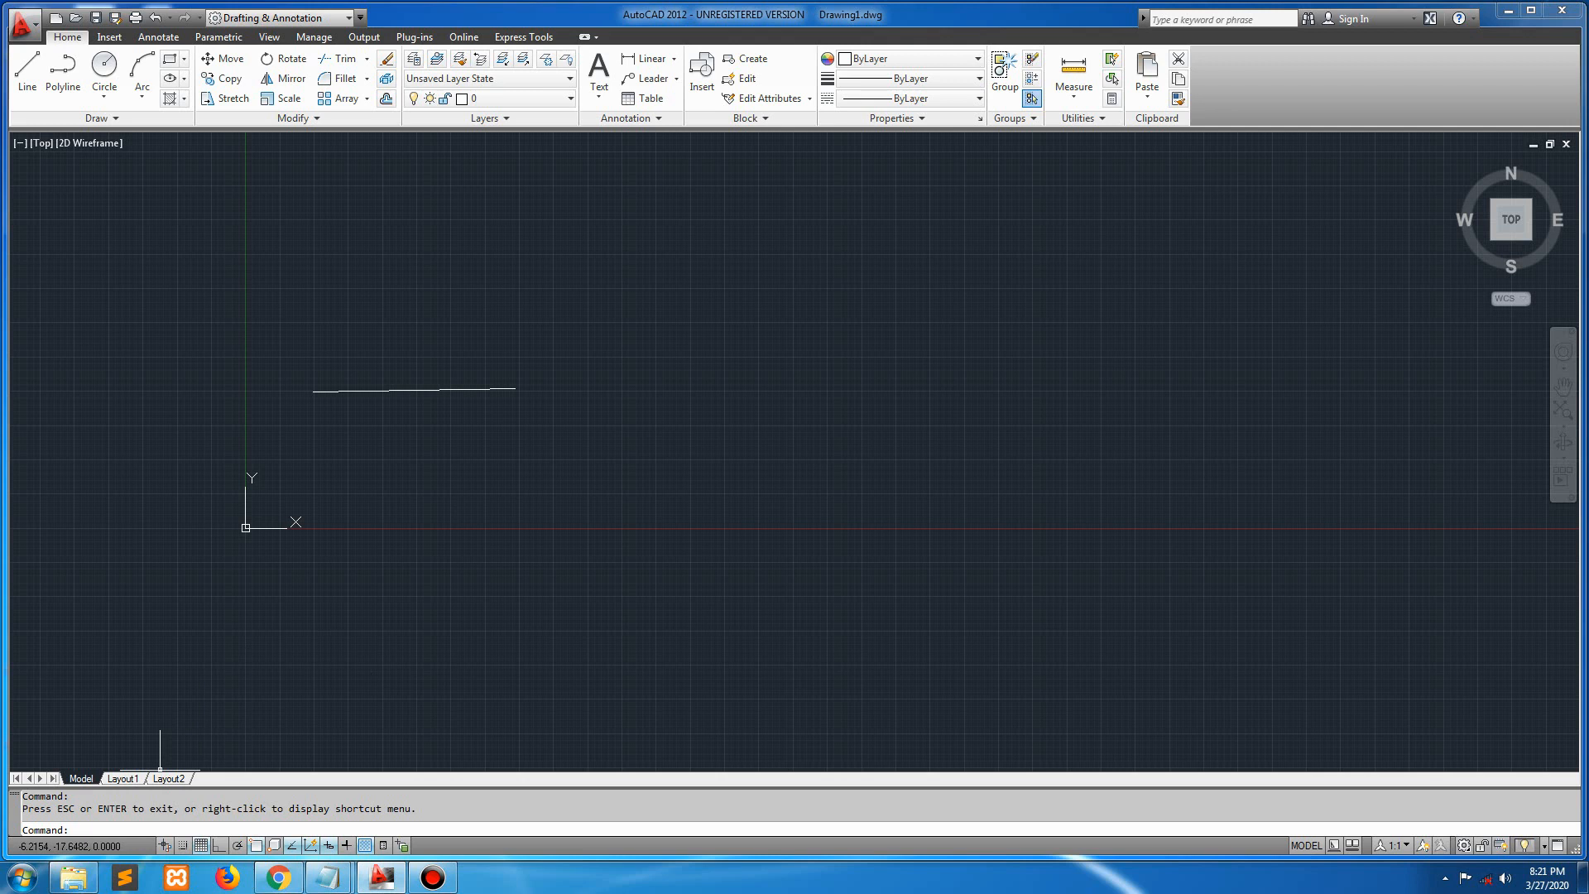
key("F10")
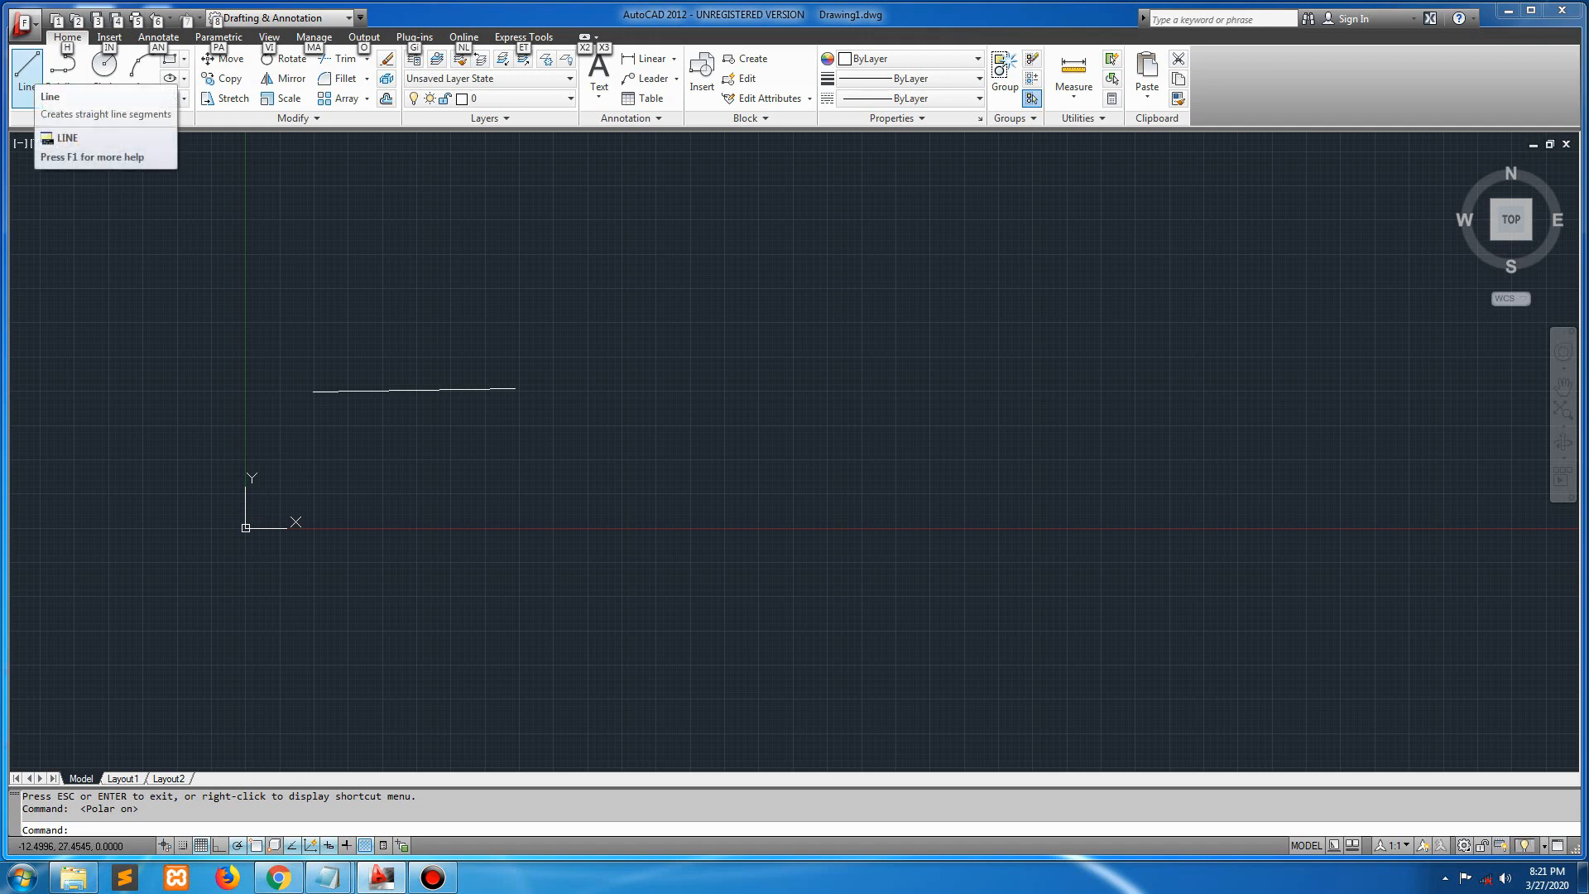
left_click(27, 73)
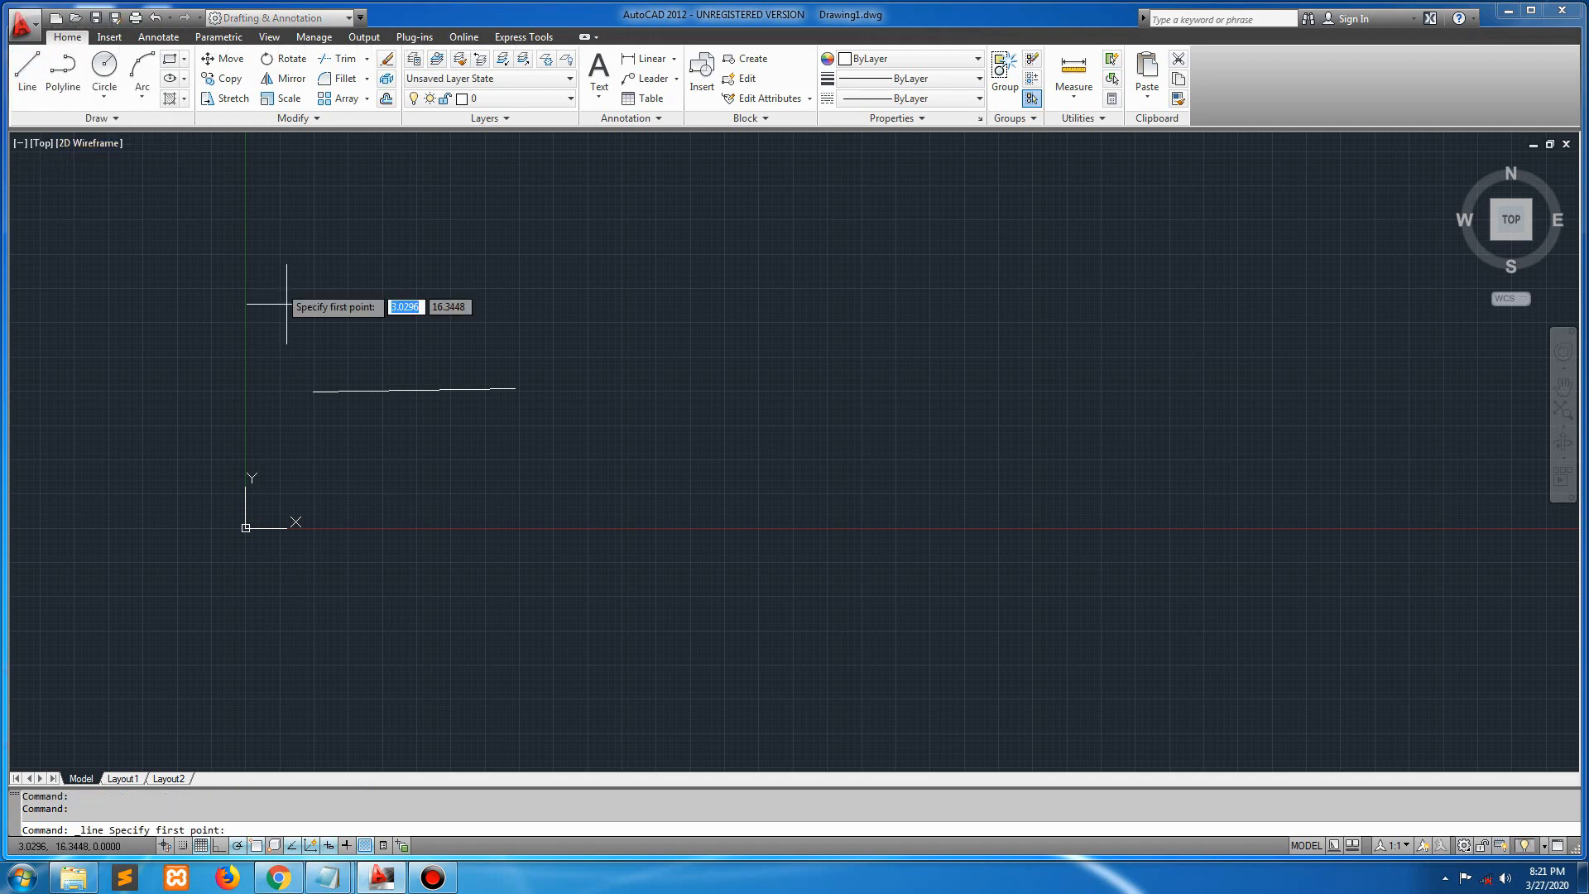
left_click(315, 431)
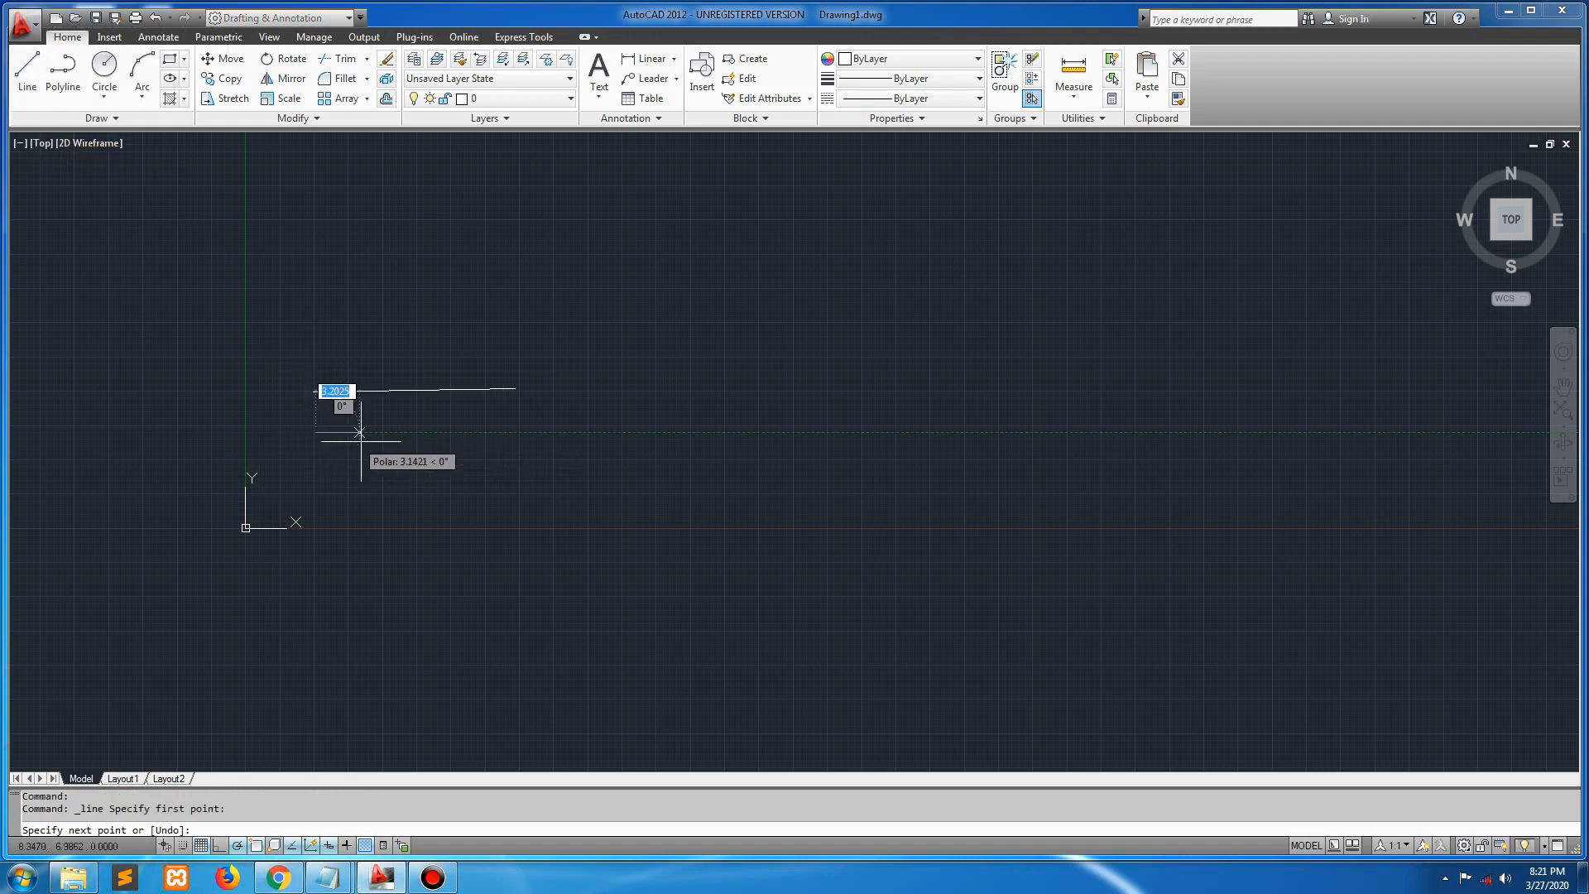
left_click(633, 431)
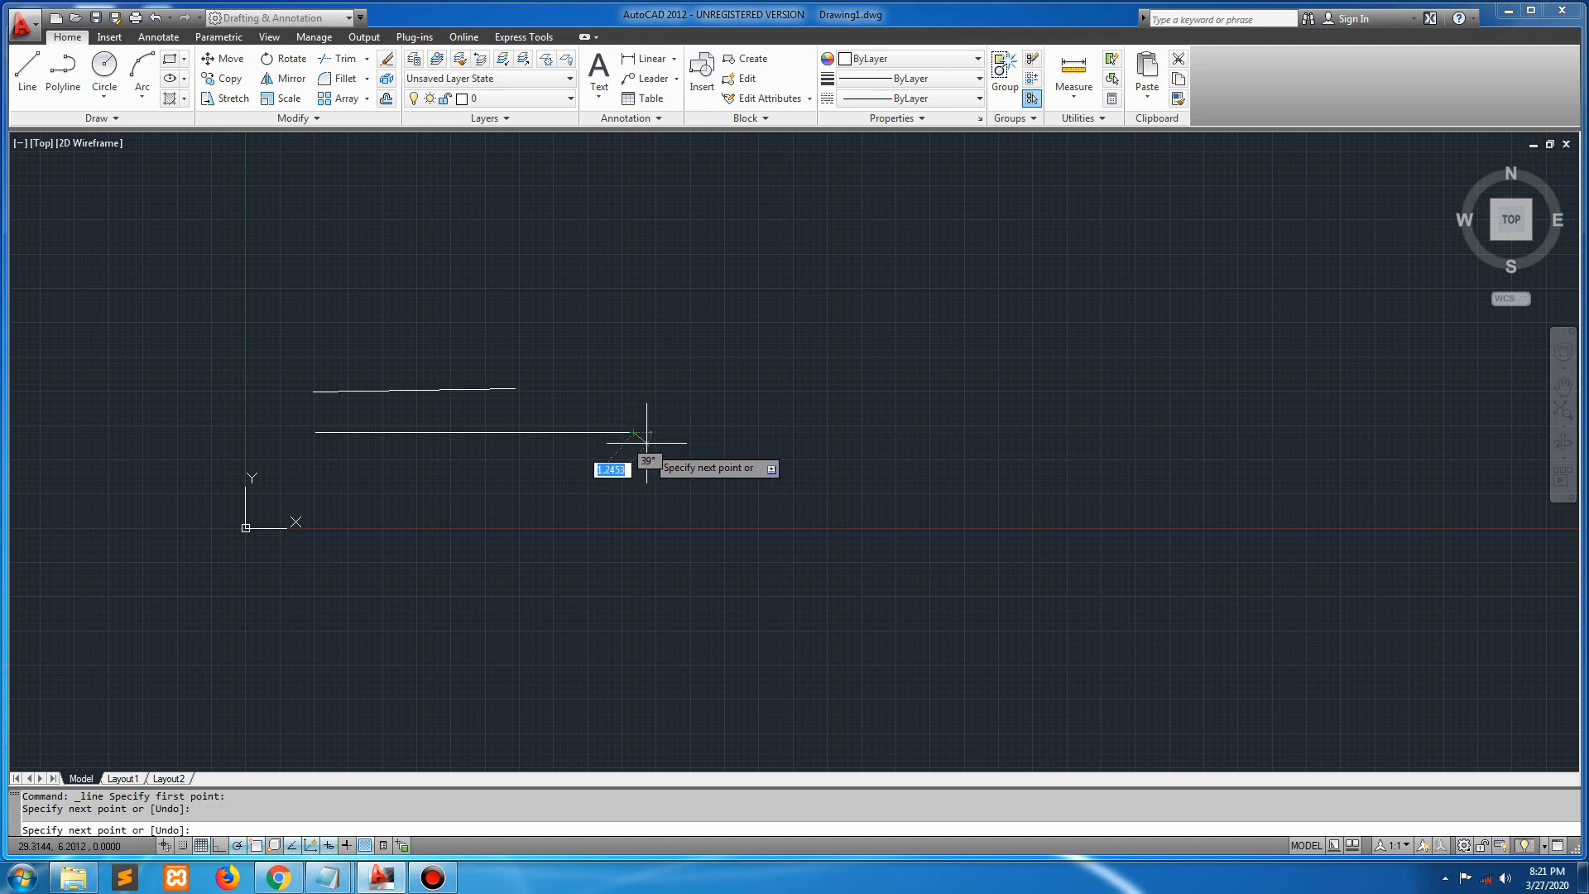
key("Return")
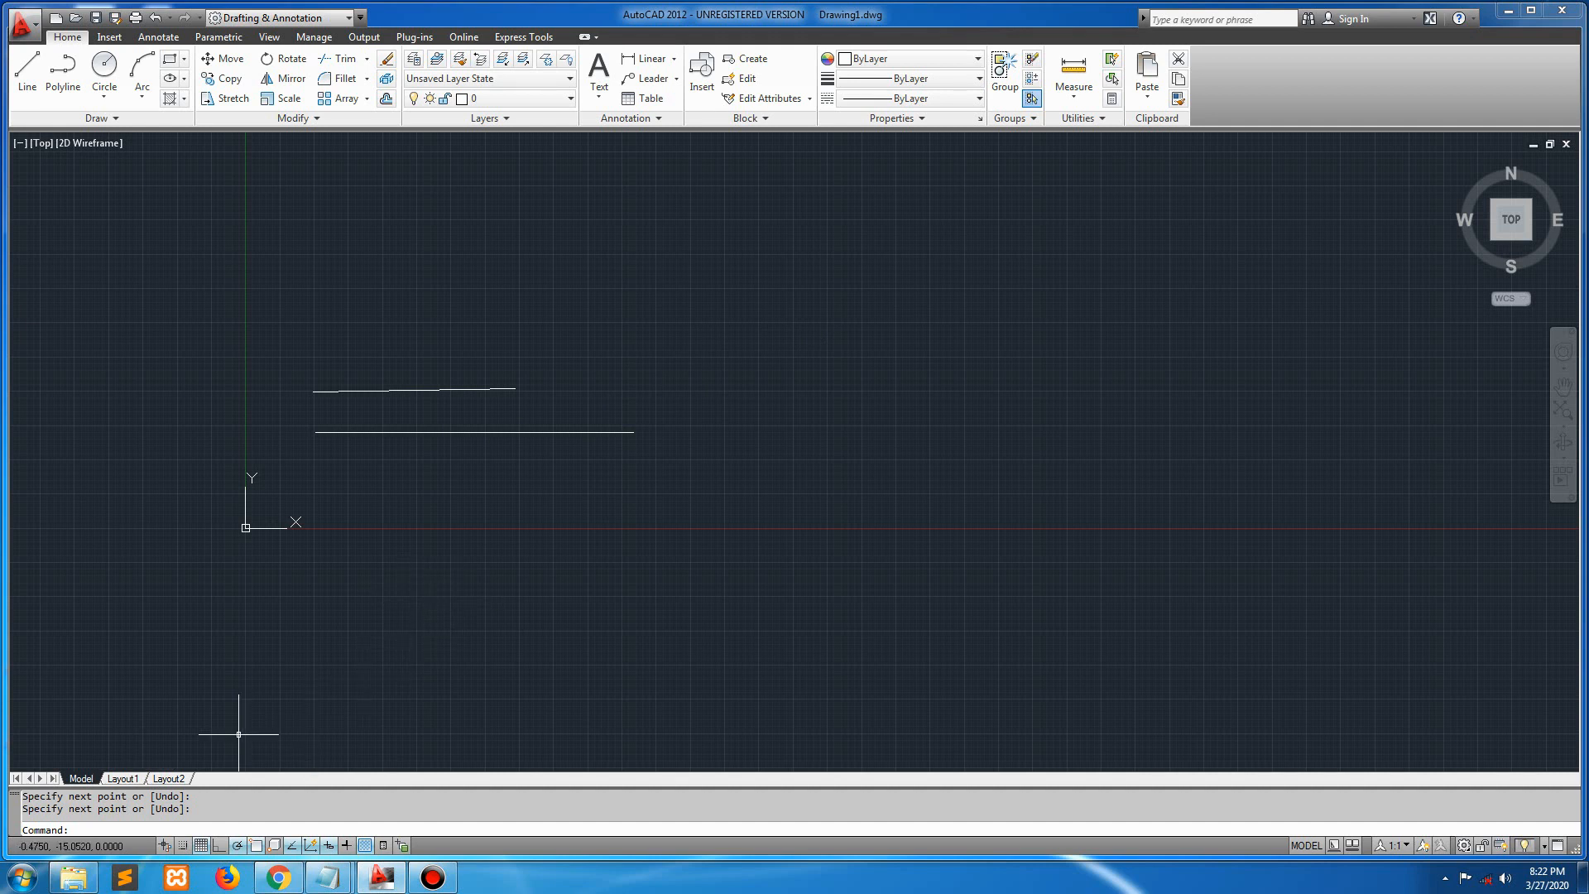
left_click(27, 71)
left_click(726, 391)
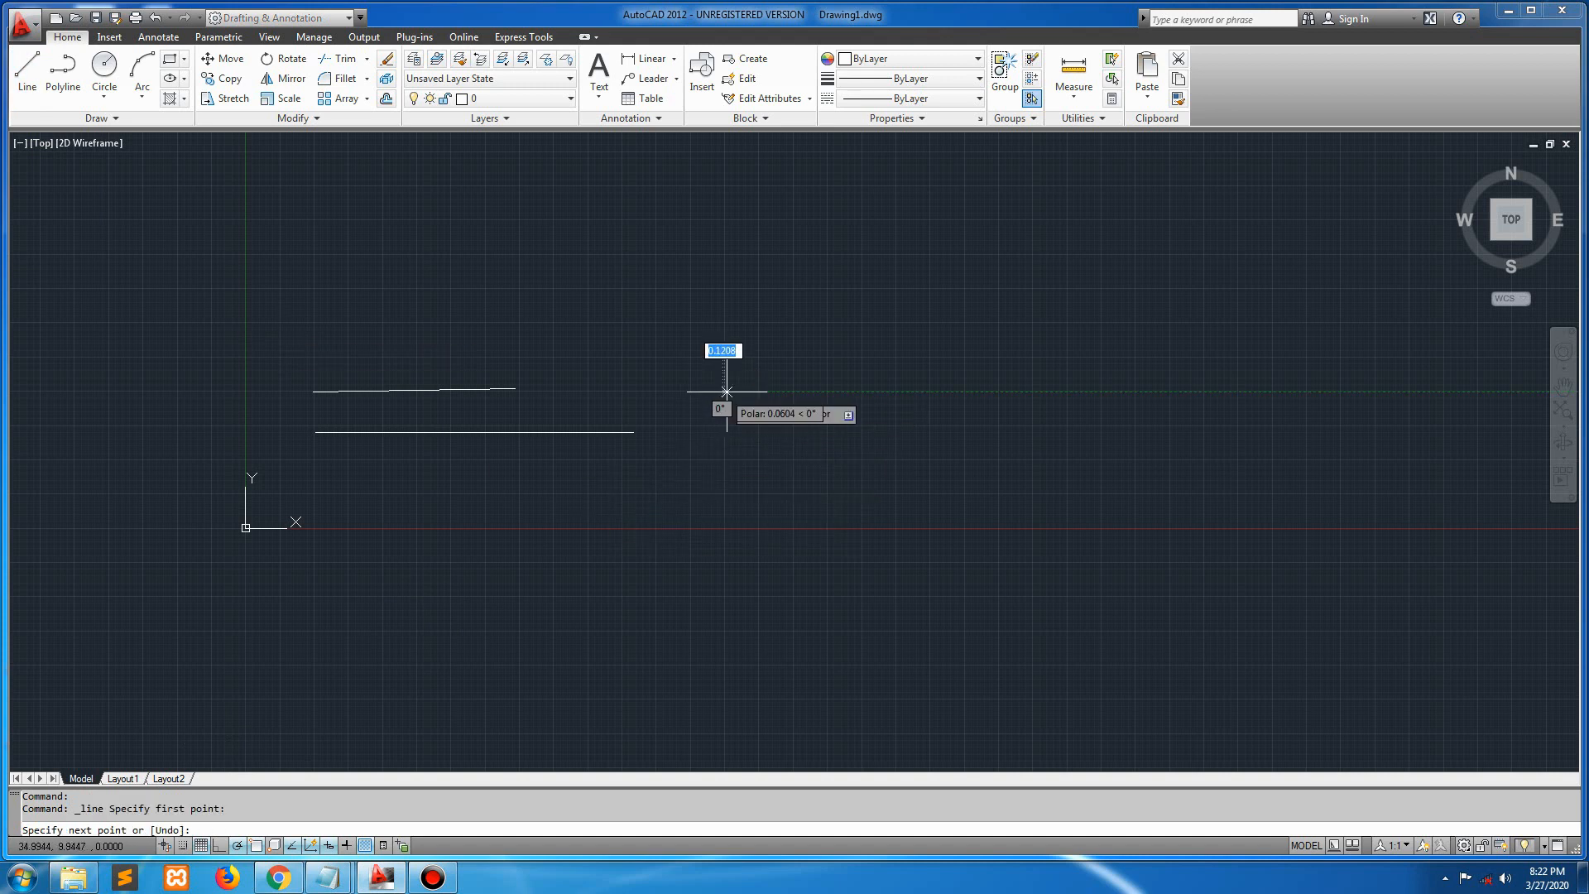
left_click(981, 391)
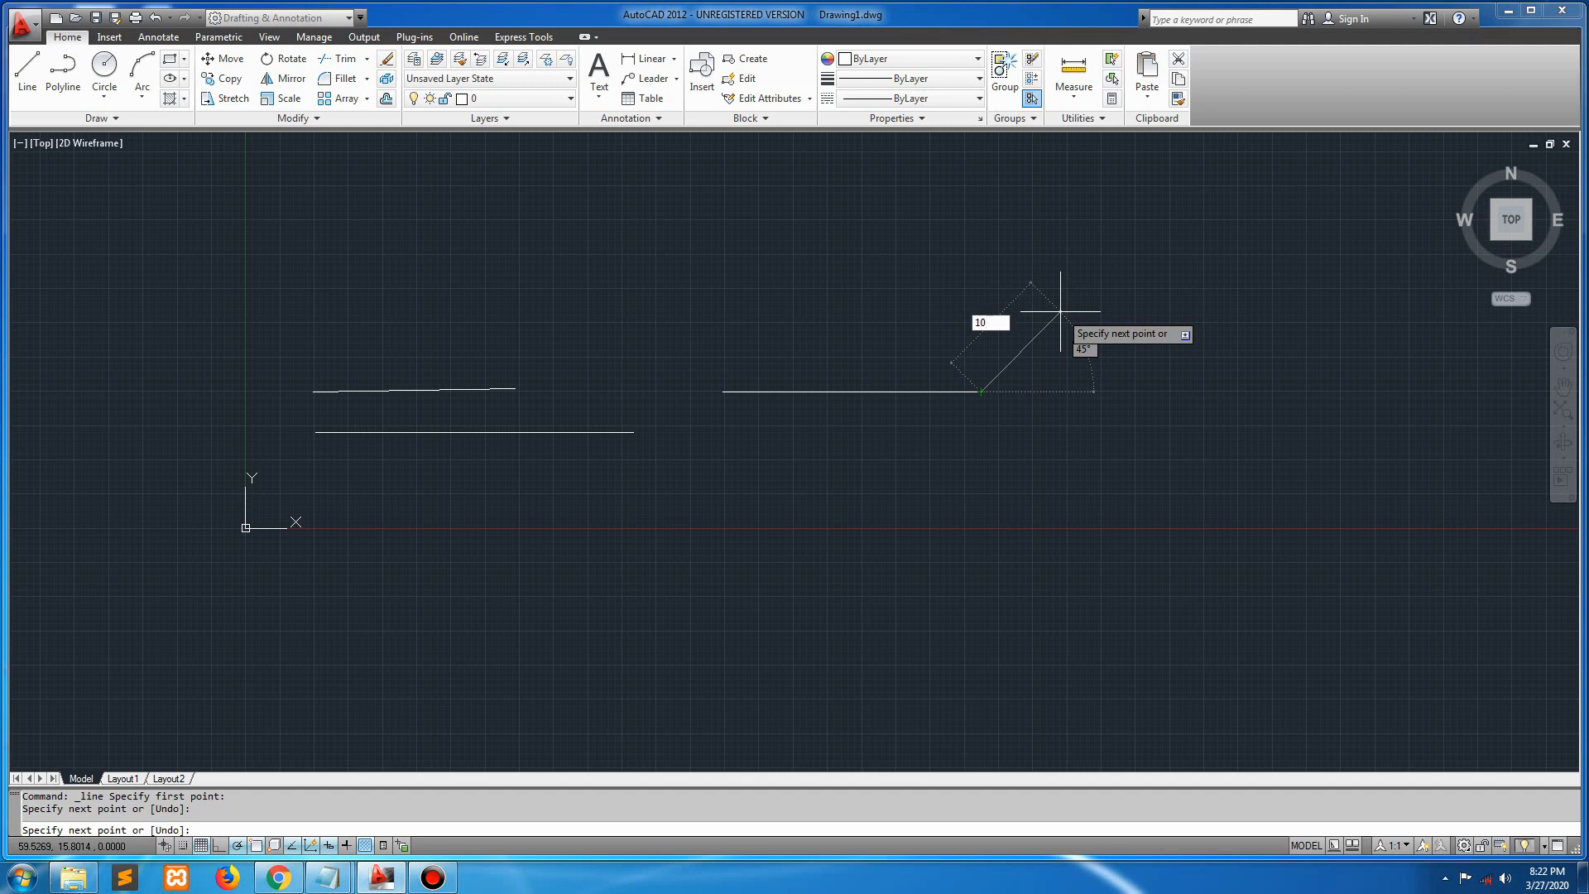
key("Return")
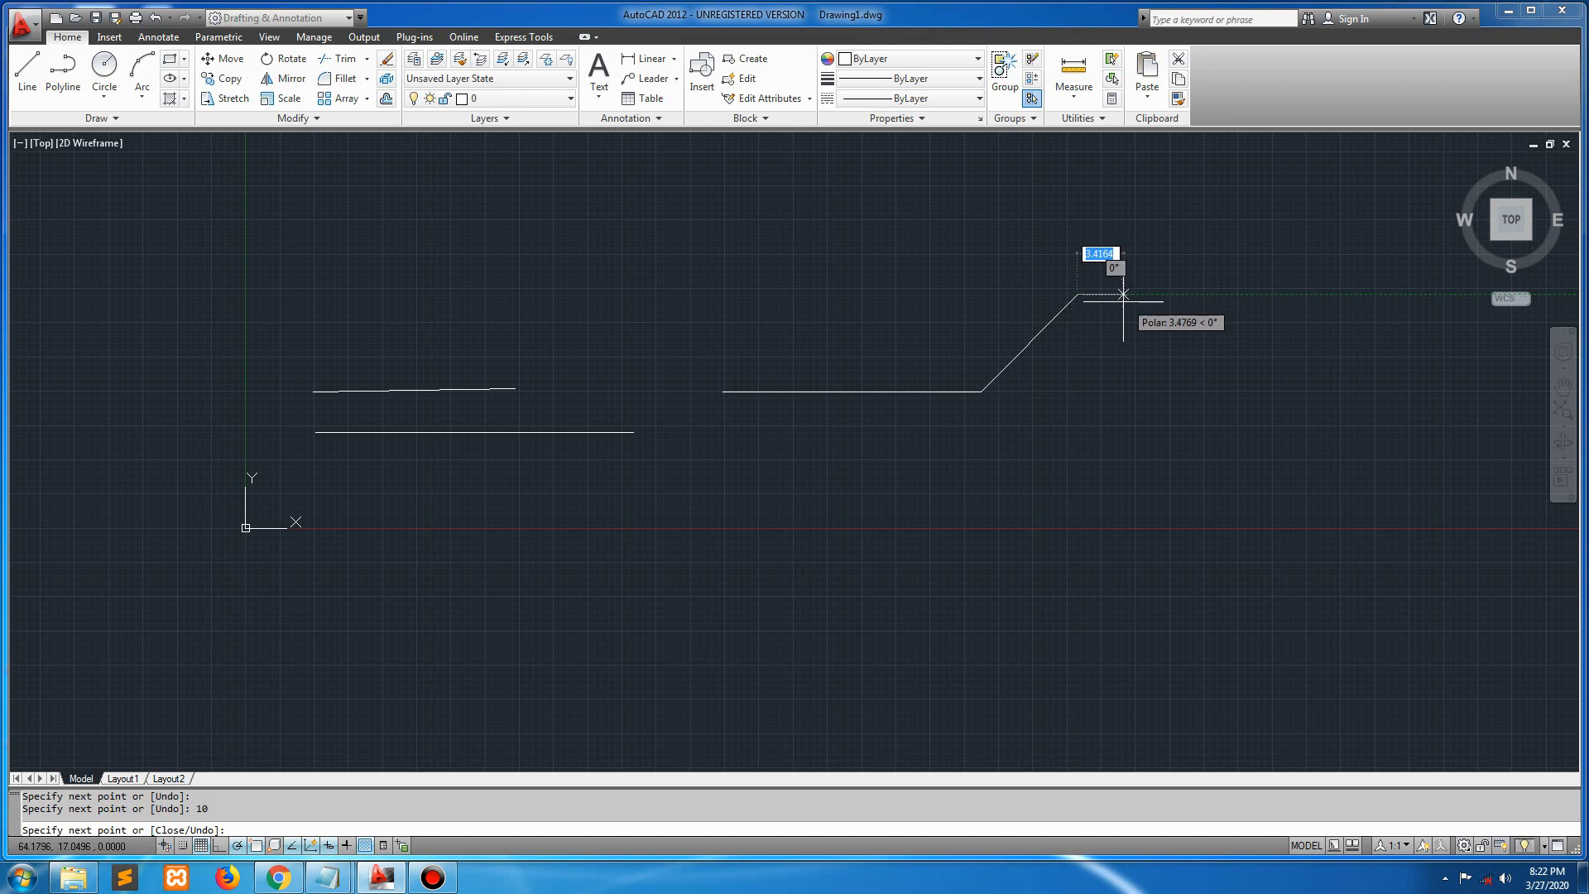
left_click(1124, 303)
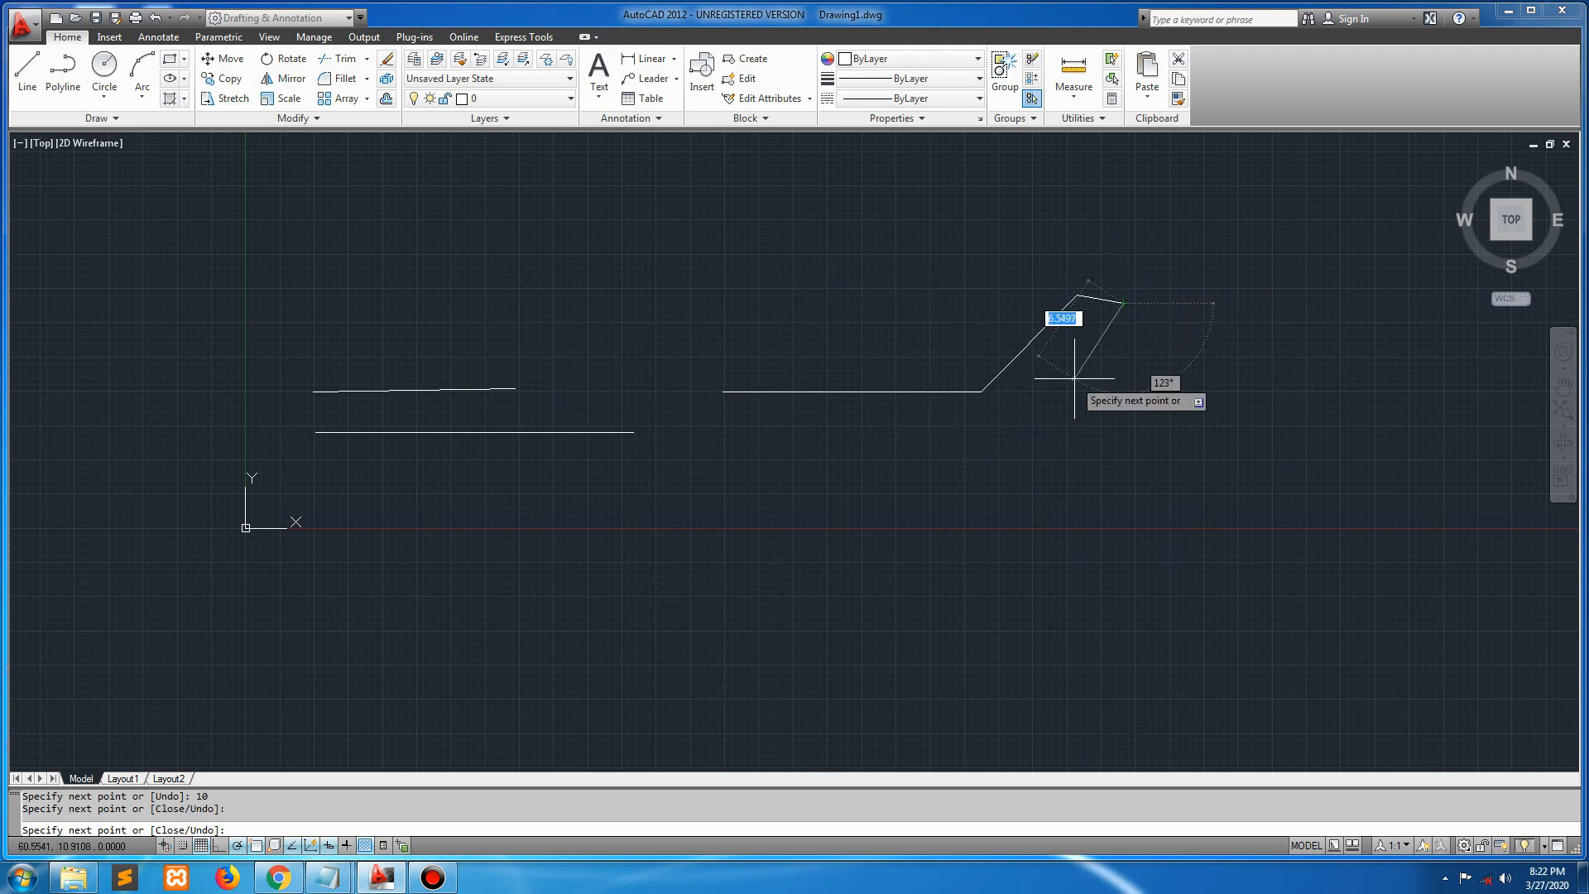
key("Return")
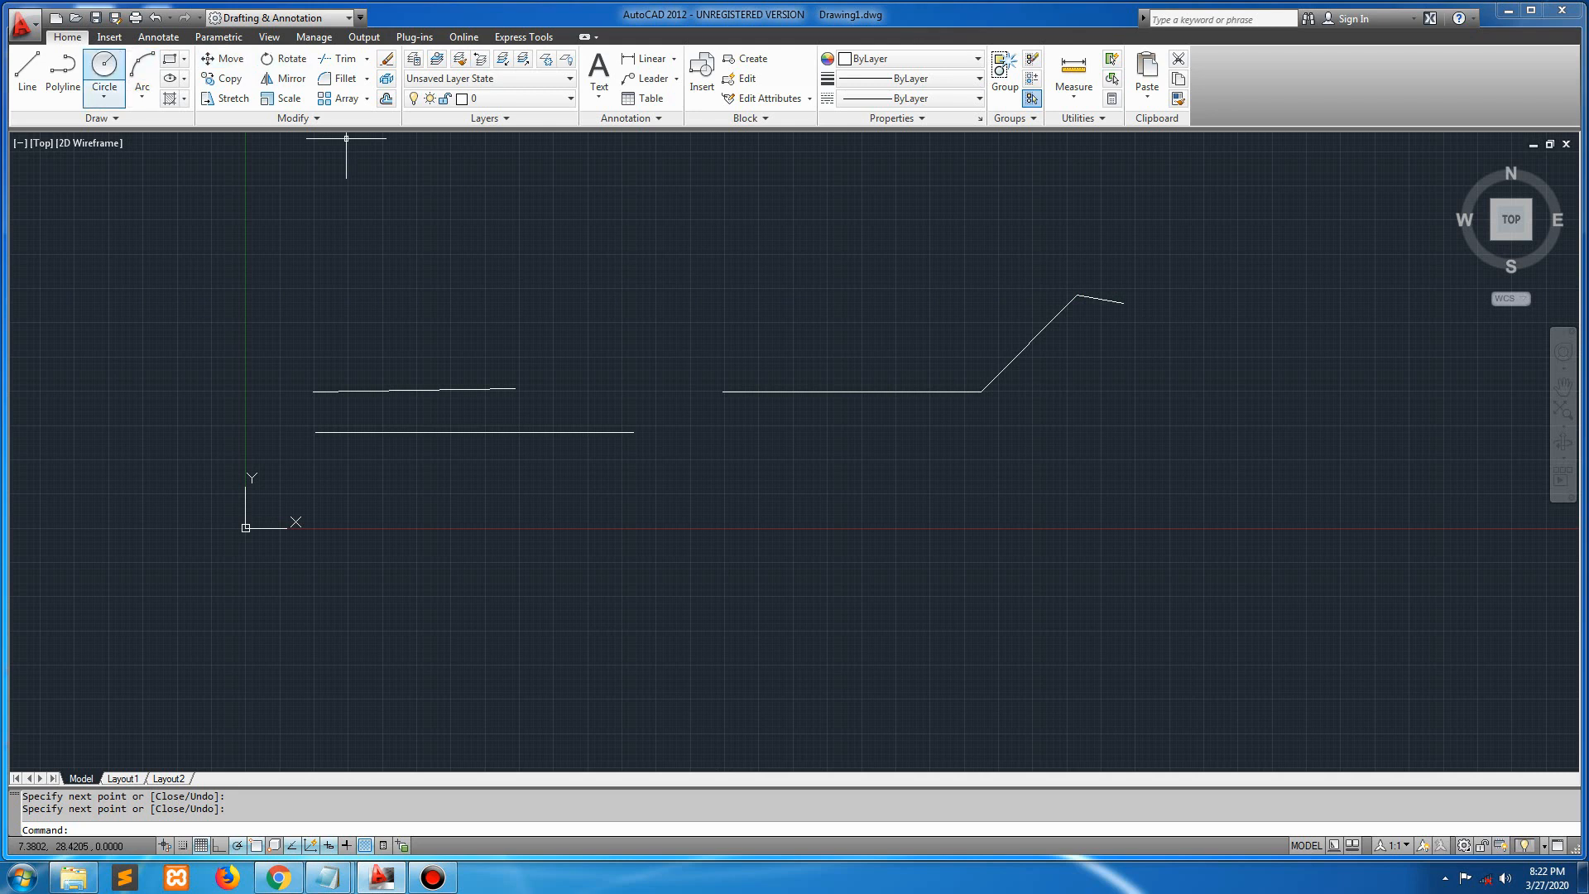
left_click(155, 18)
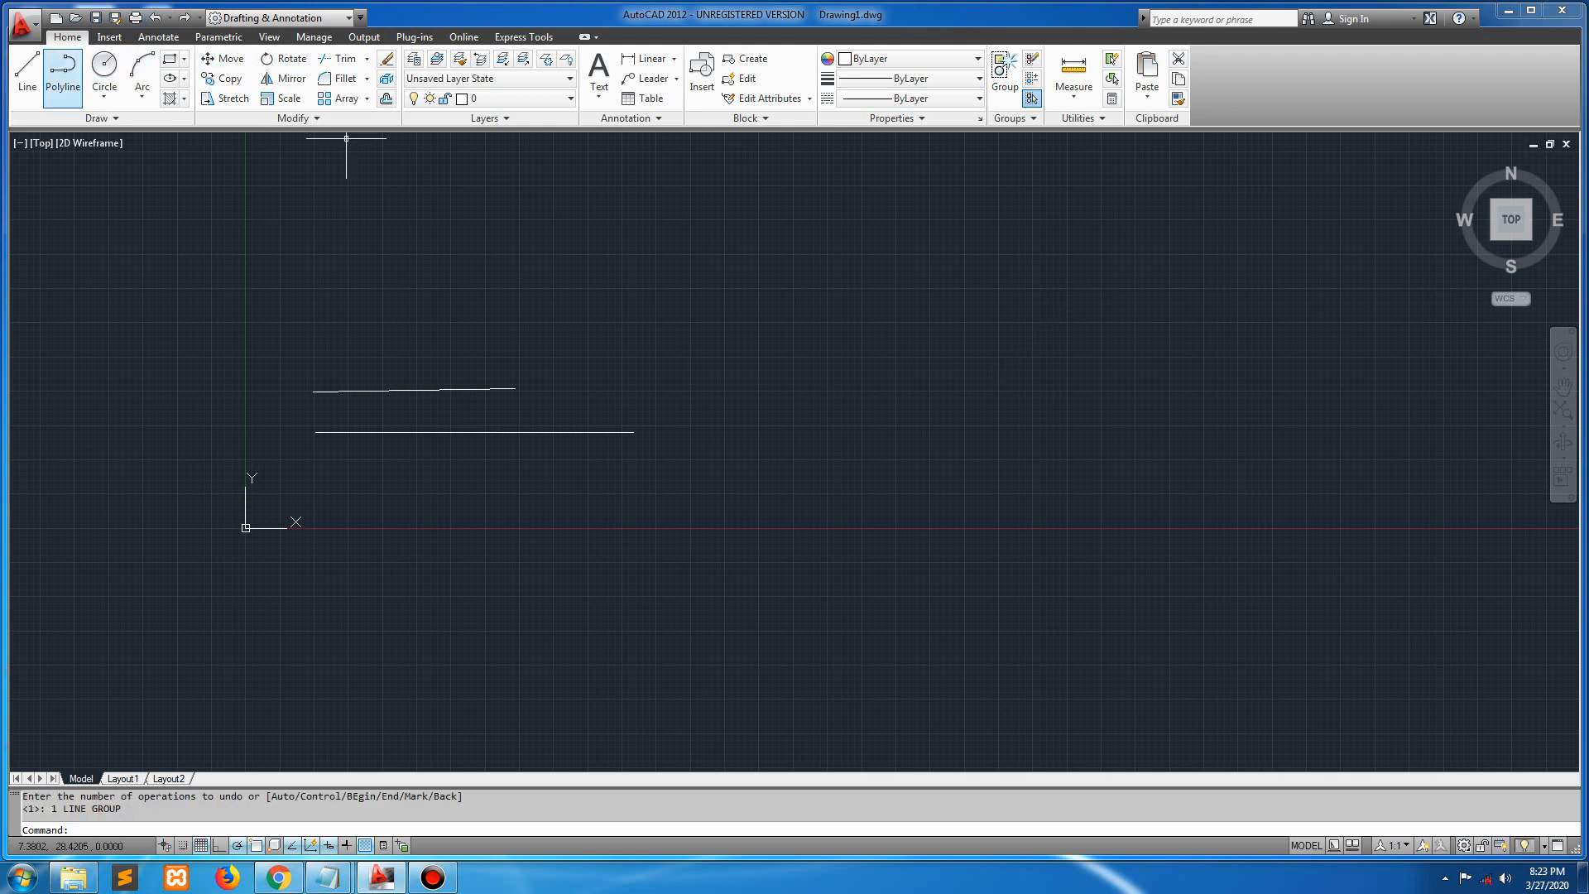
Step: With the Line command, draw a 10-unit horizontal segment beside the existing lines, continued by an 8-unit segment rising at 45°
left_click(27, 73)
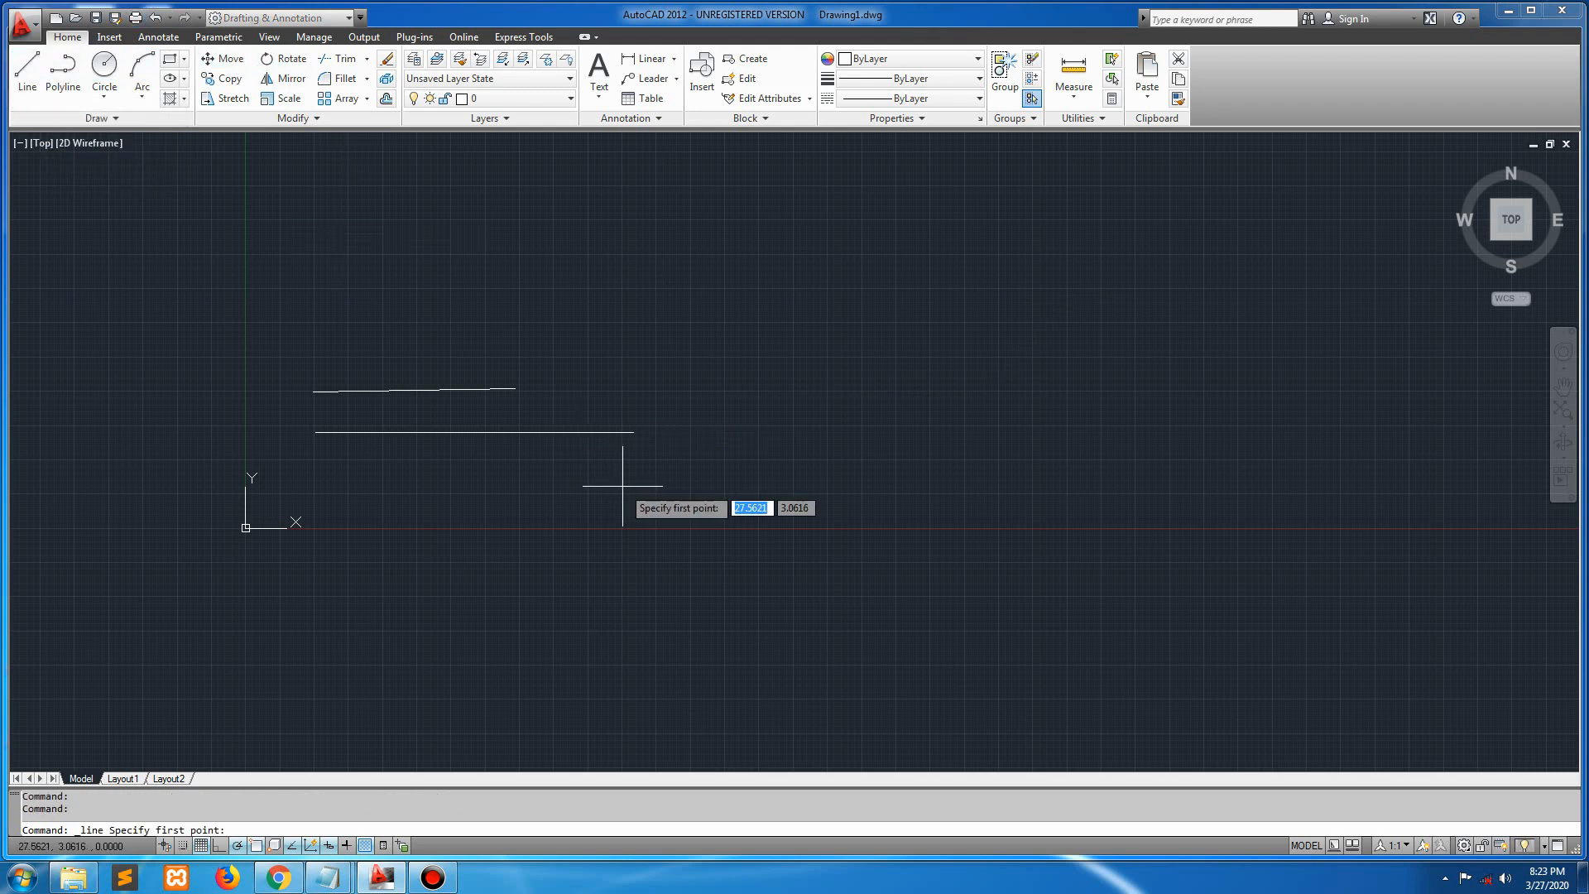
left_click(722, 428)
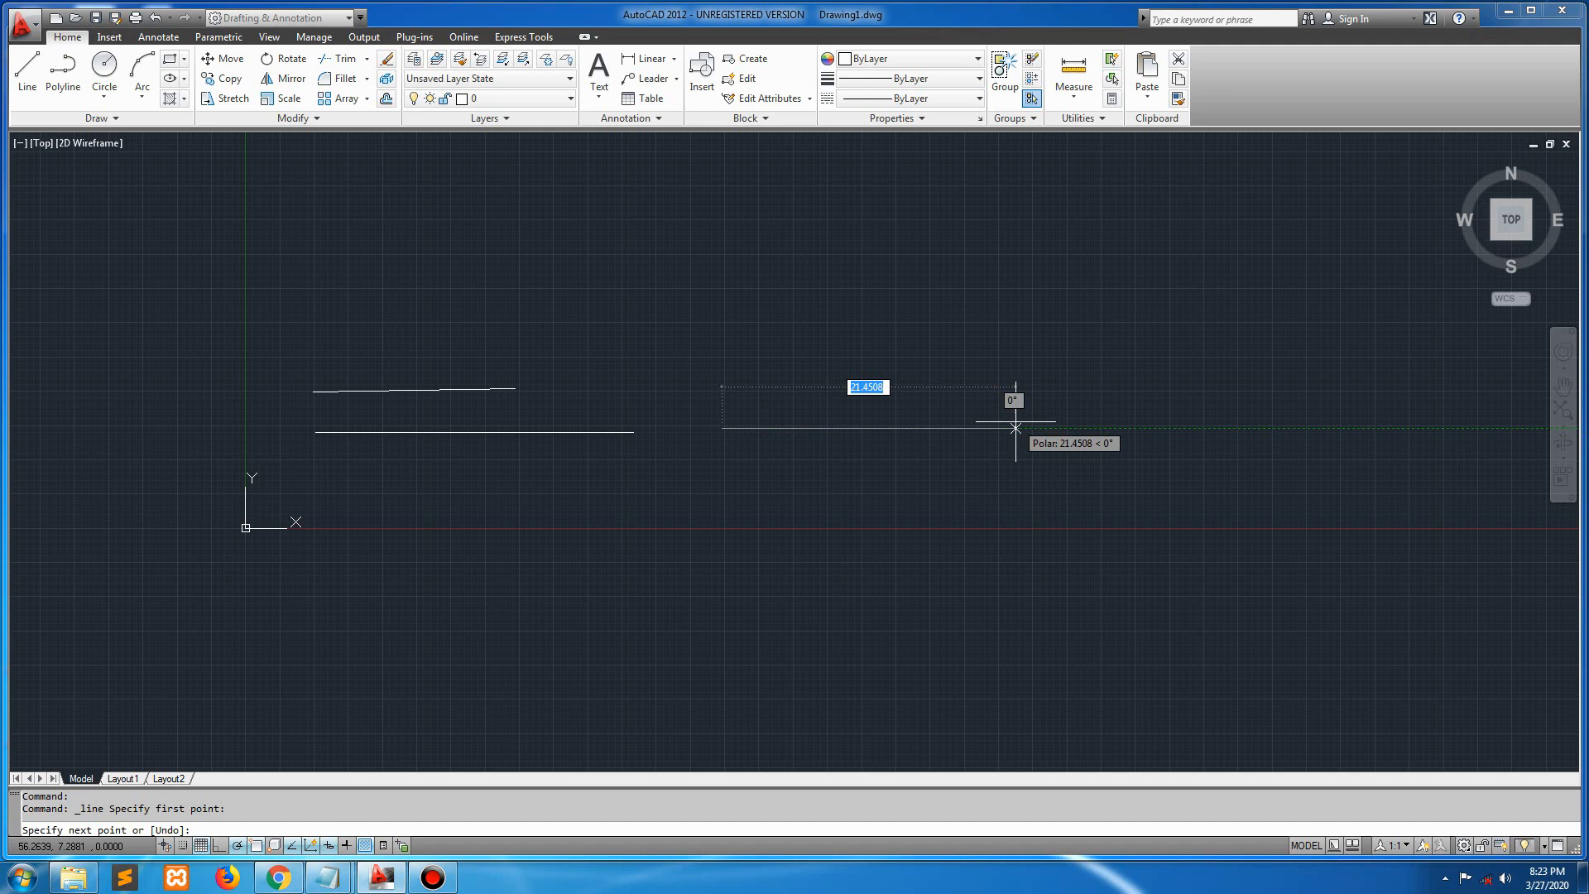
type("10")
key("Return")
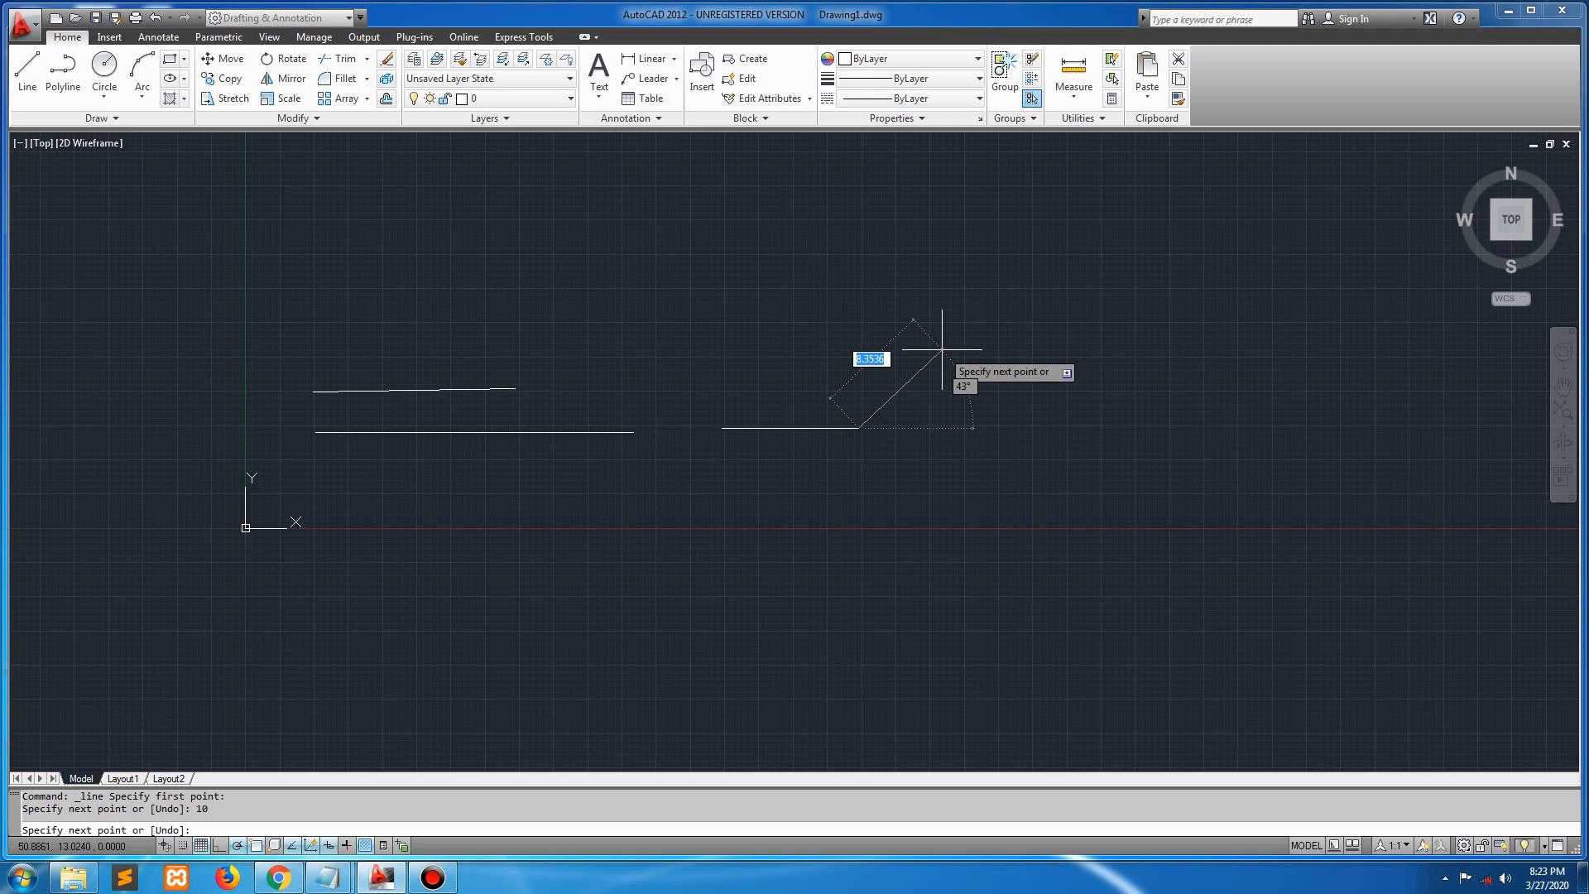
type("8")
key("Tab")
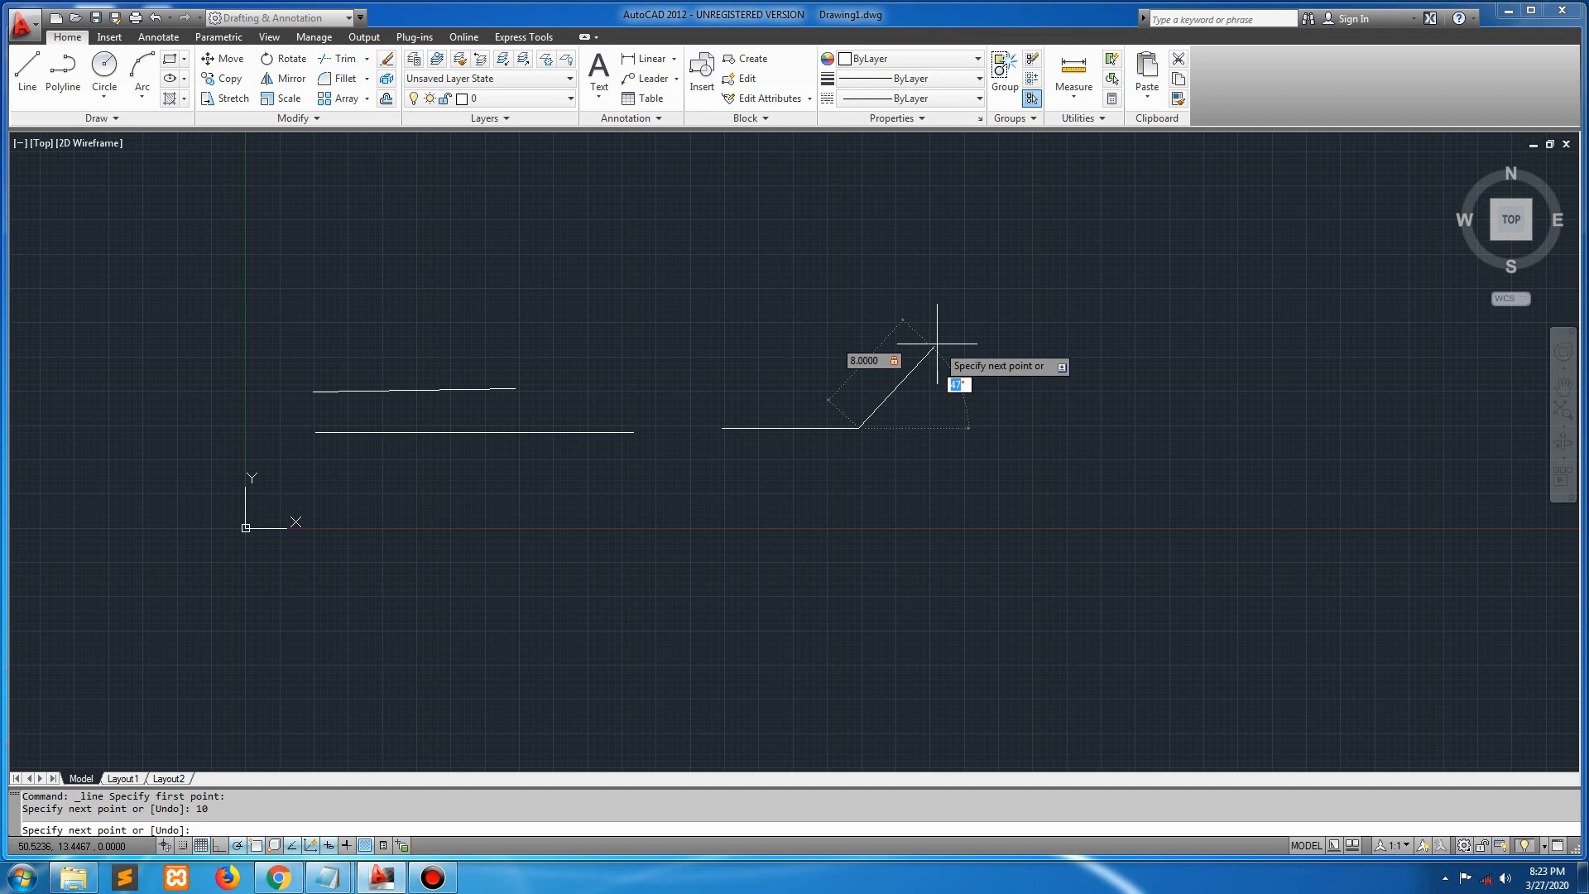
key("Return")
key("Return")
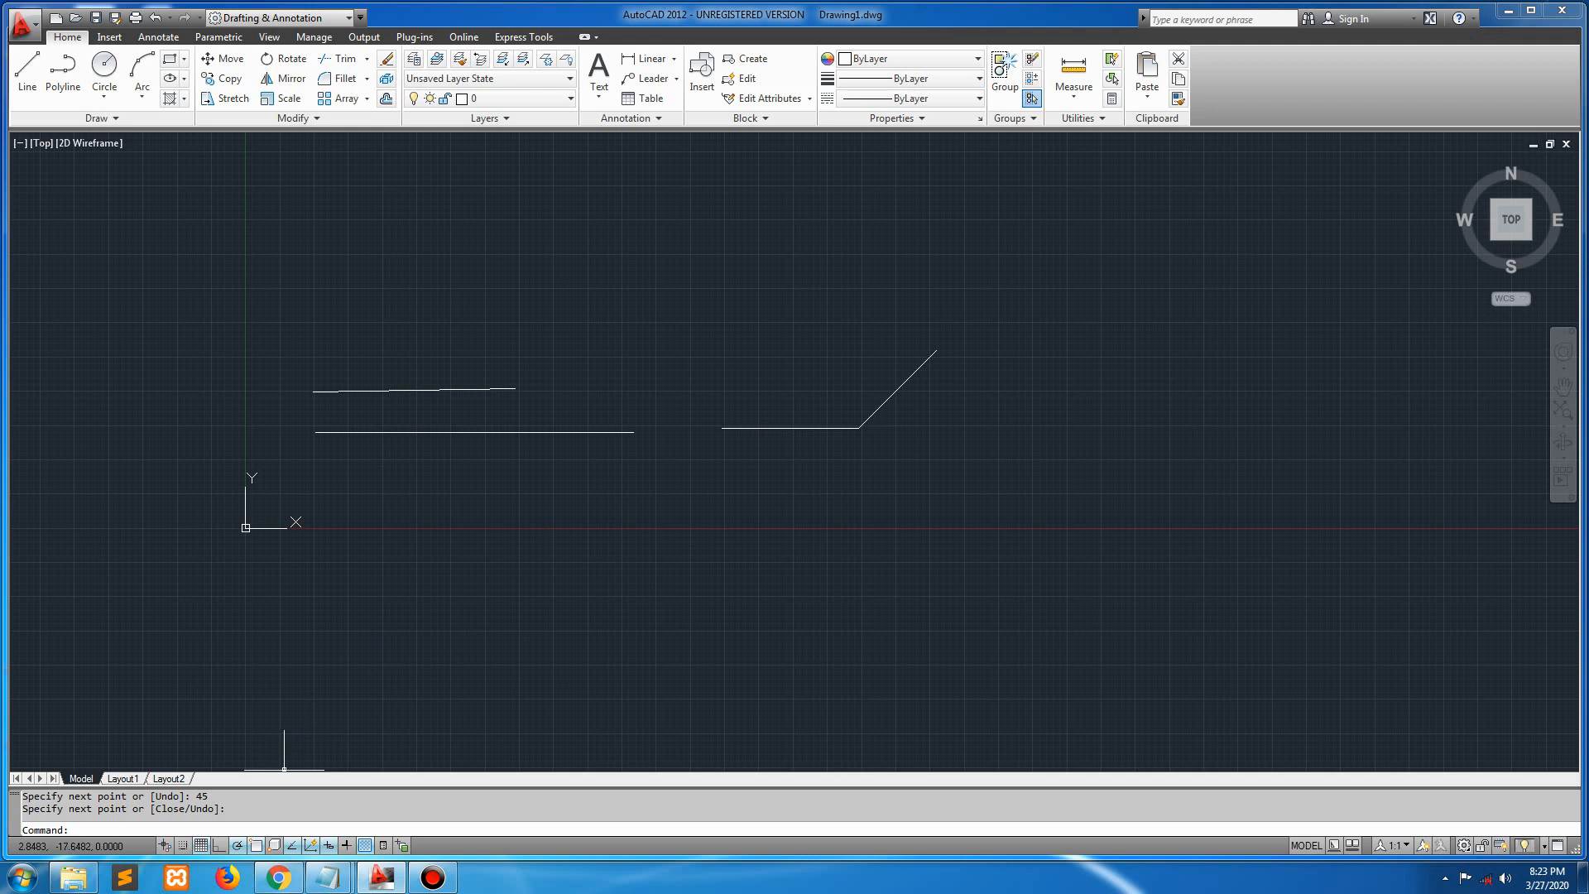
Step: Turn polar tracking off and draw a nearly horizontal line above the others, continued by a 5-unit segment rising at about 45°
key("F10")
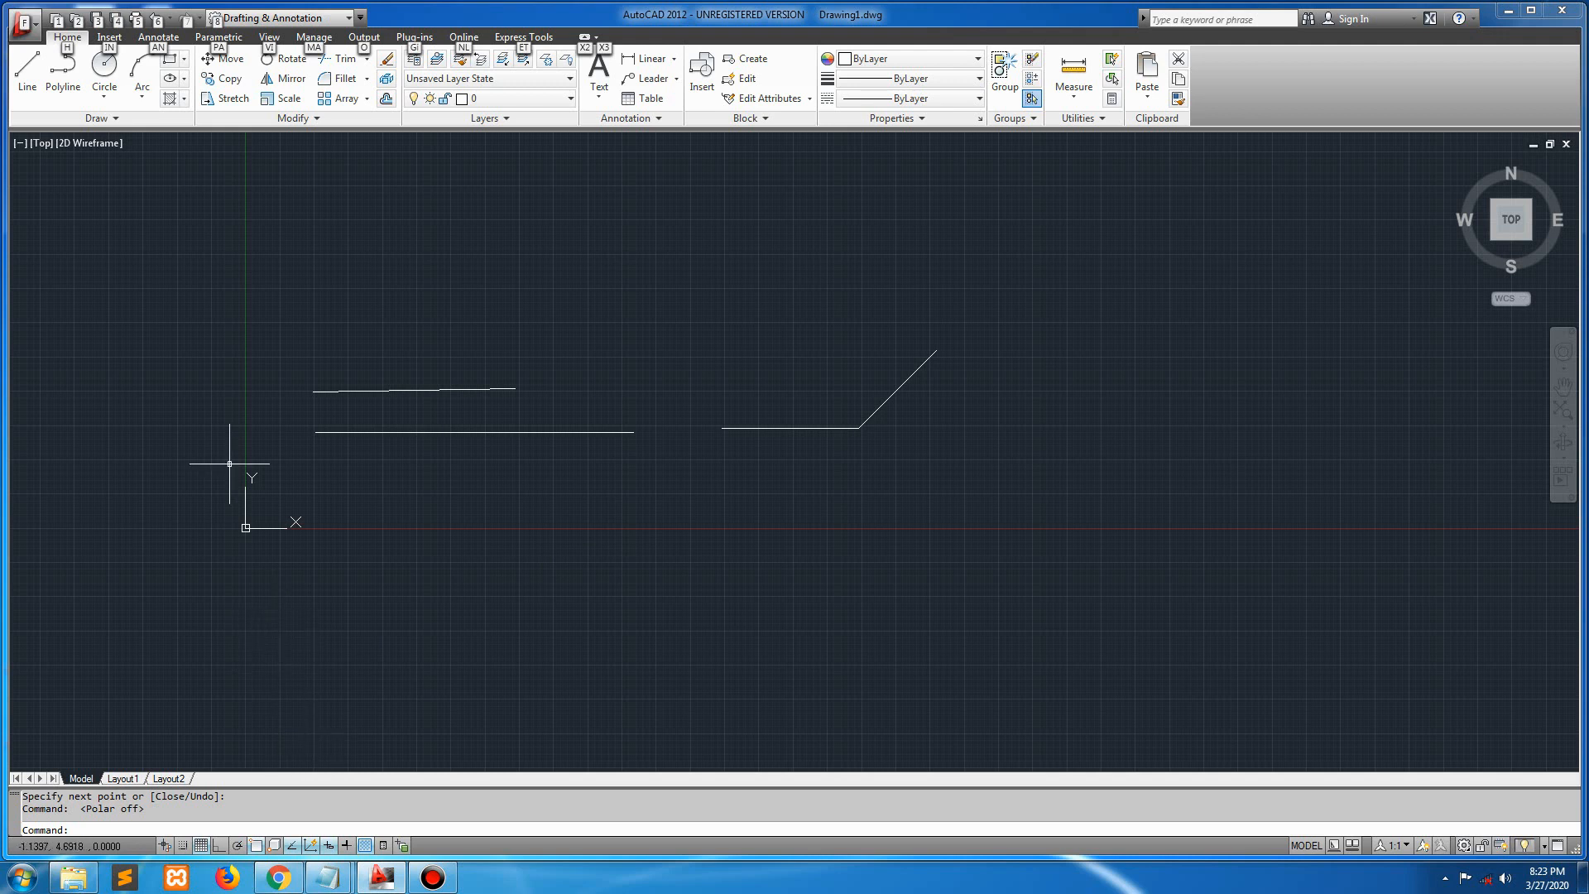
left_click(27, 79)
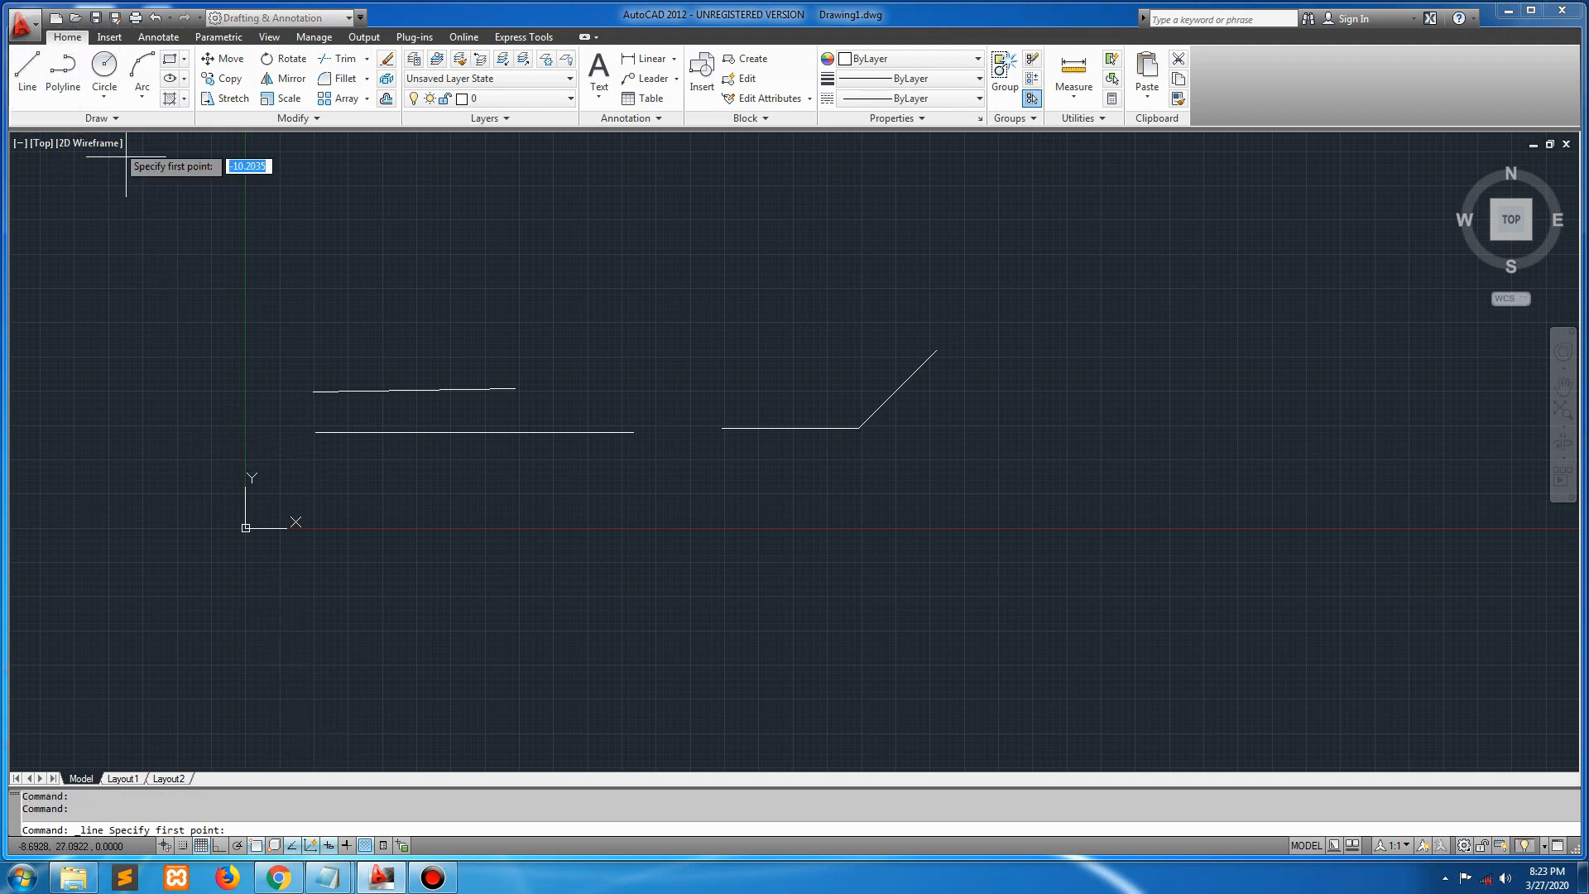
left_click(317, 283)
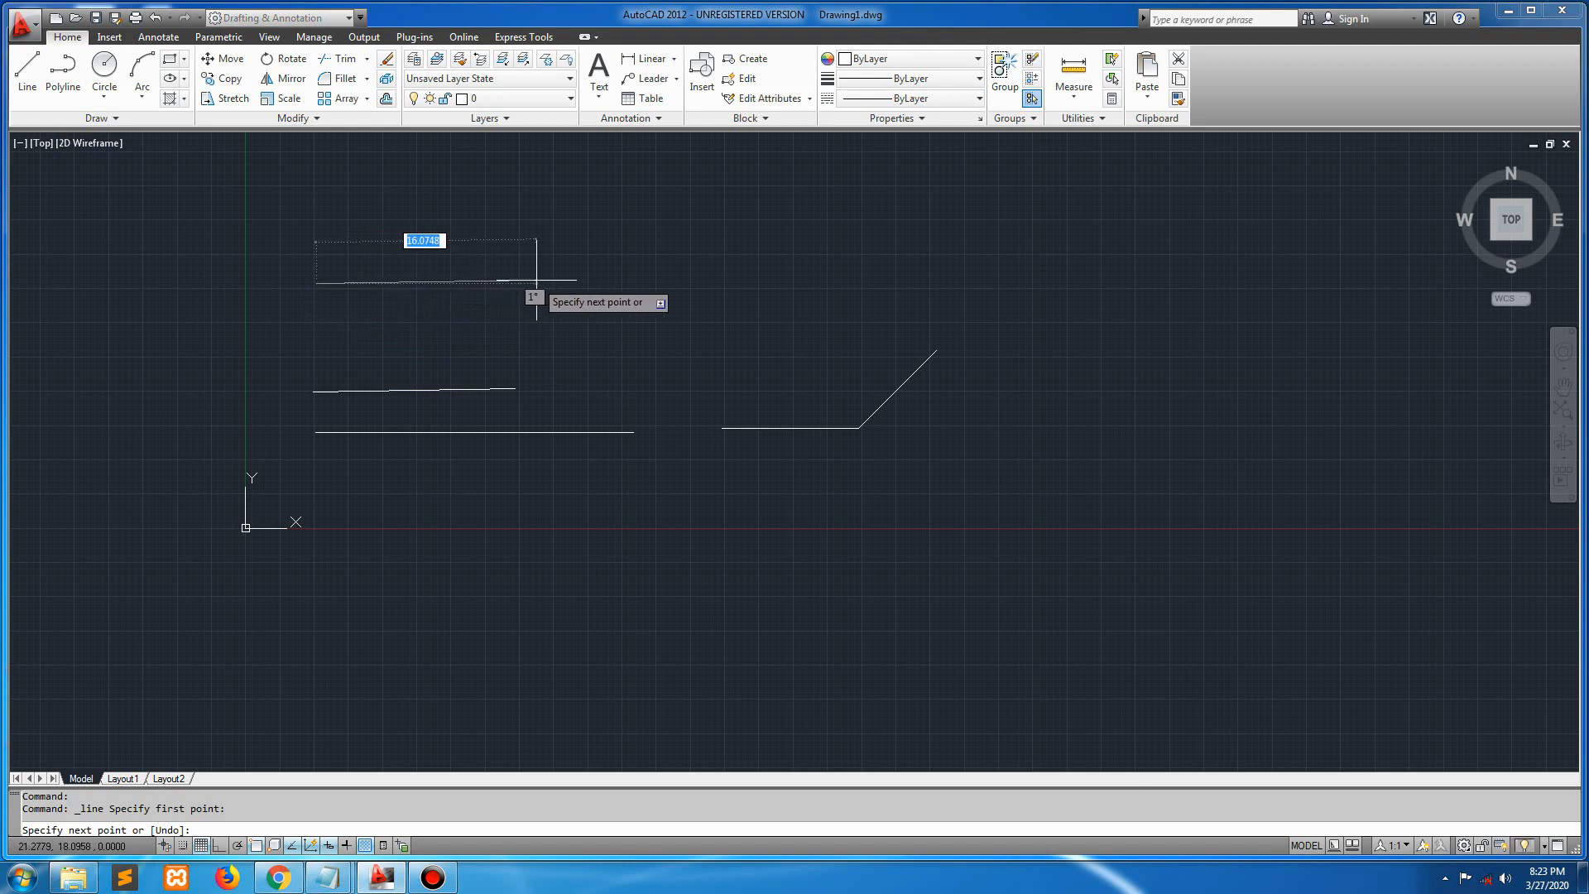
left_click(644, 285)
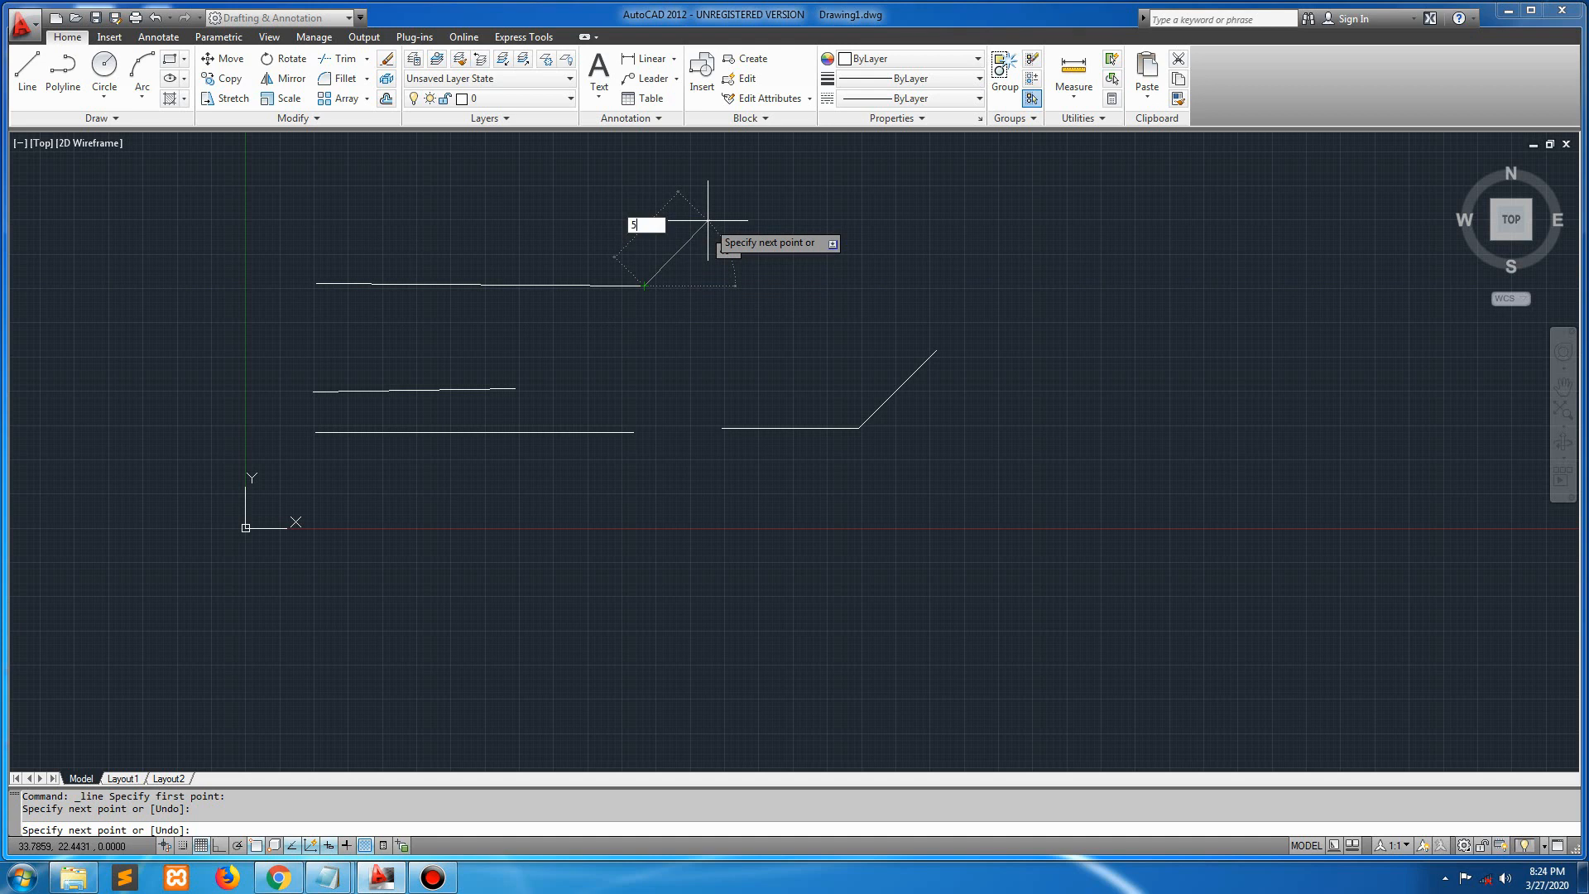
key("Tab")
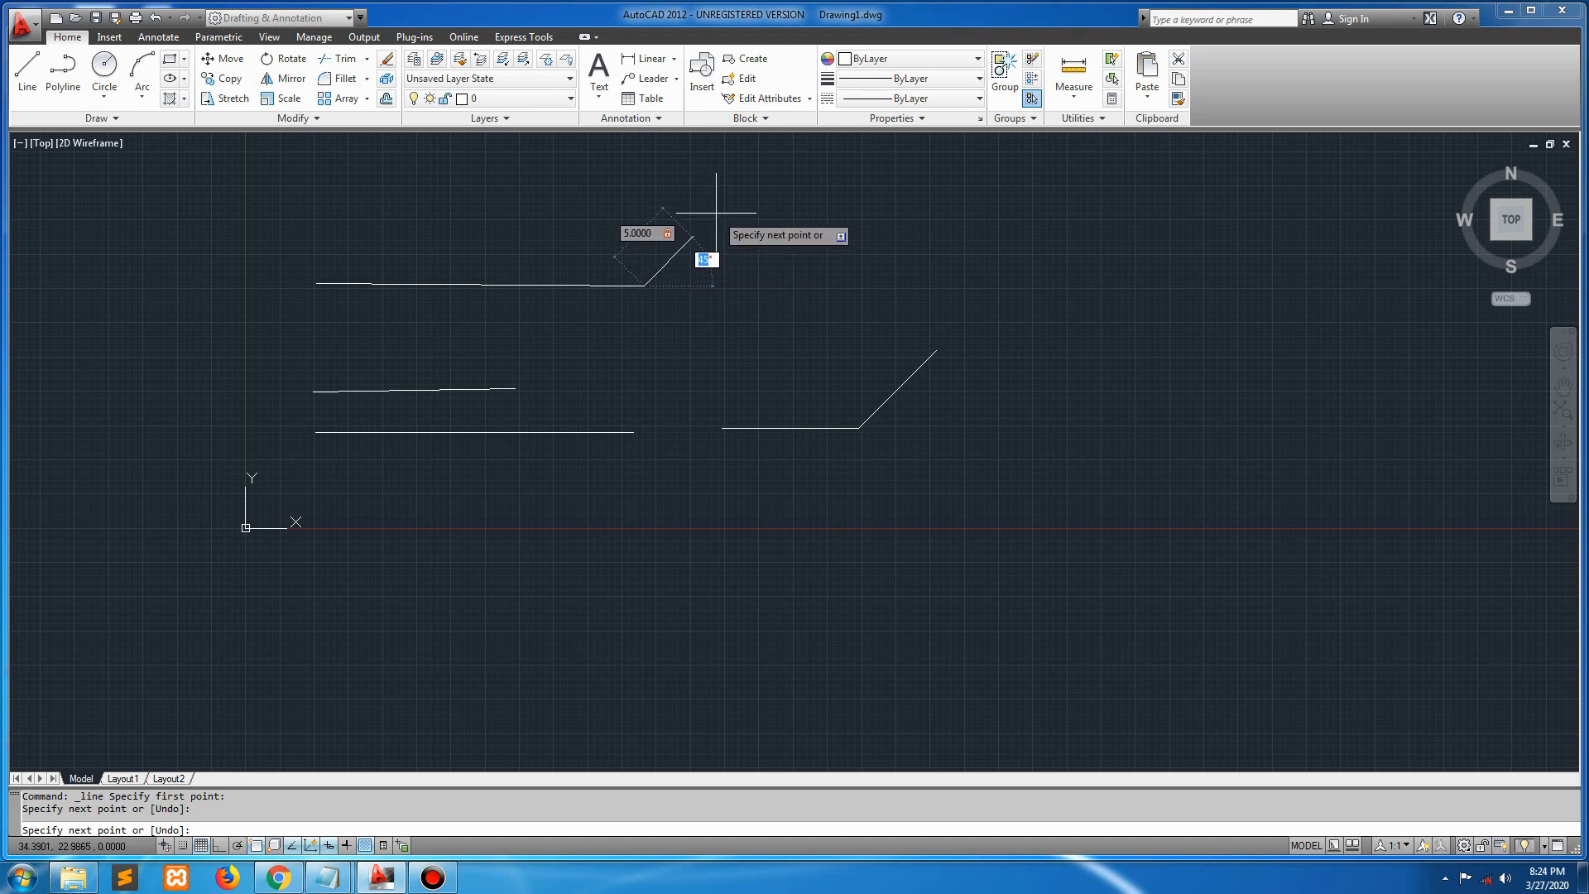
key("Return")
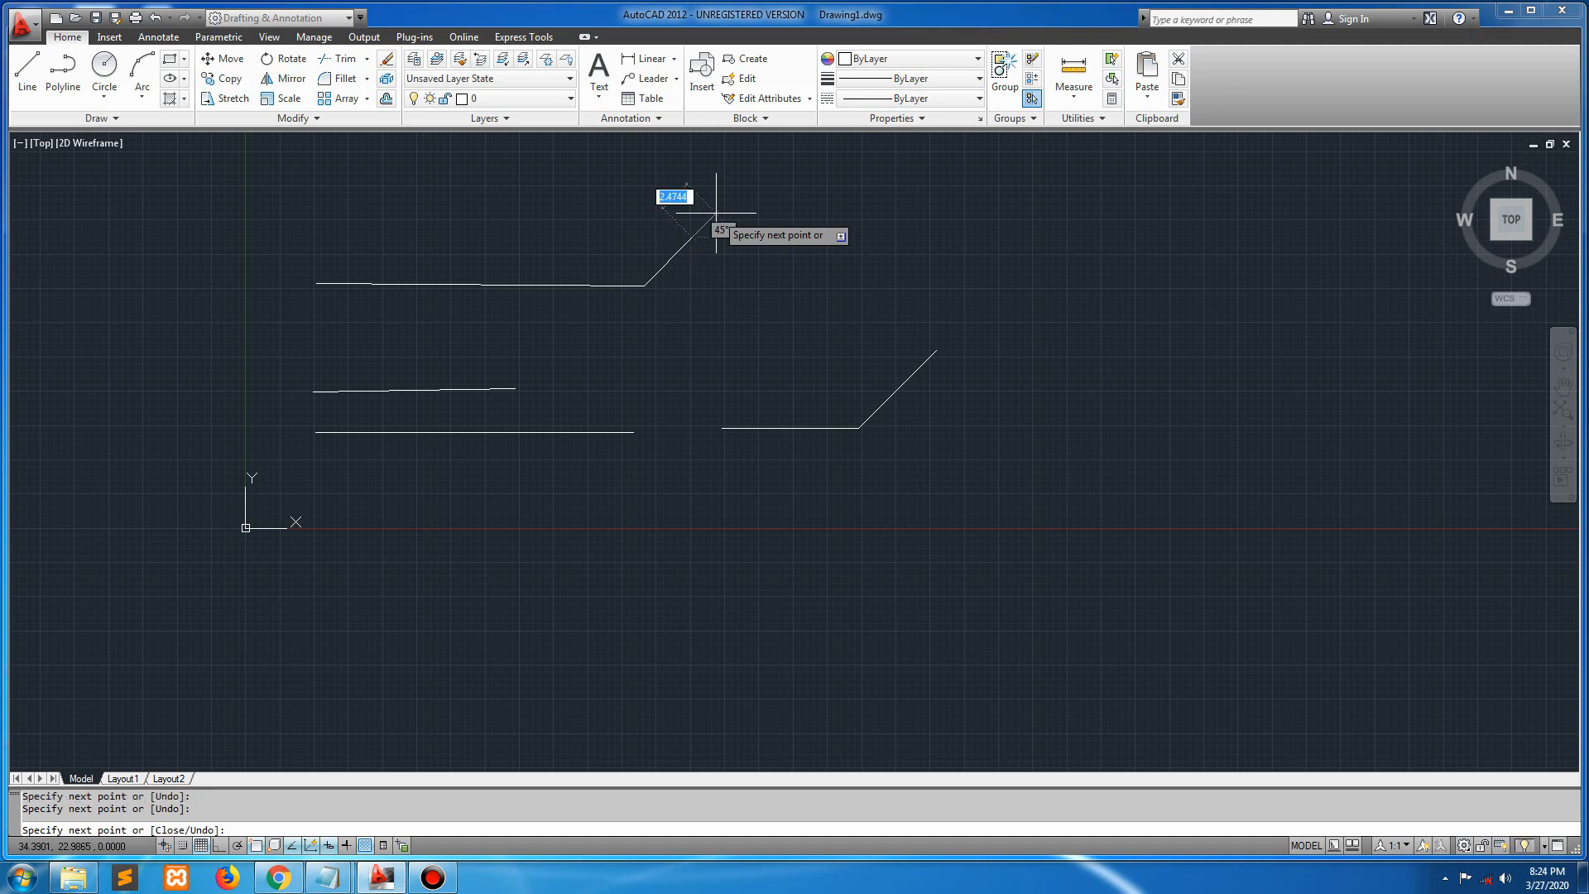
key("Return")
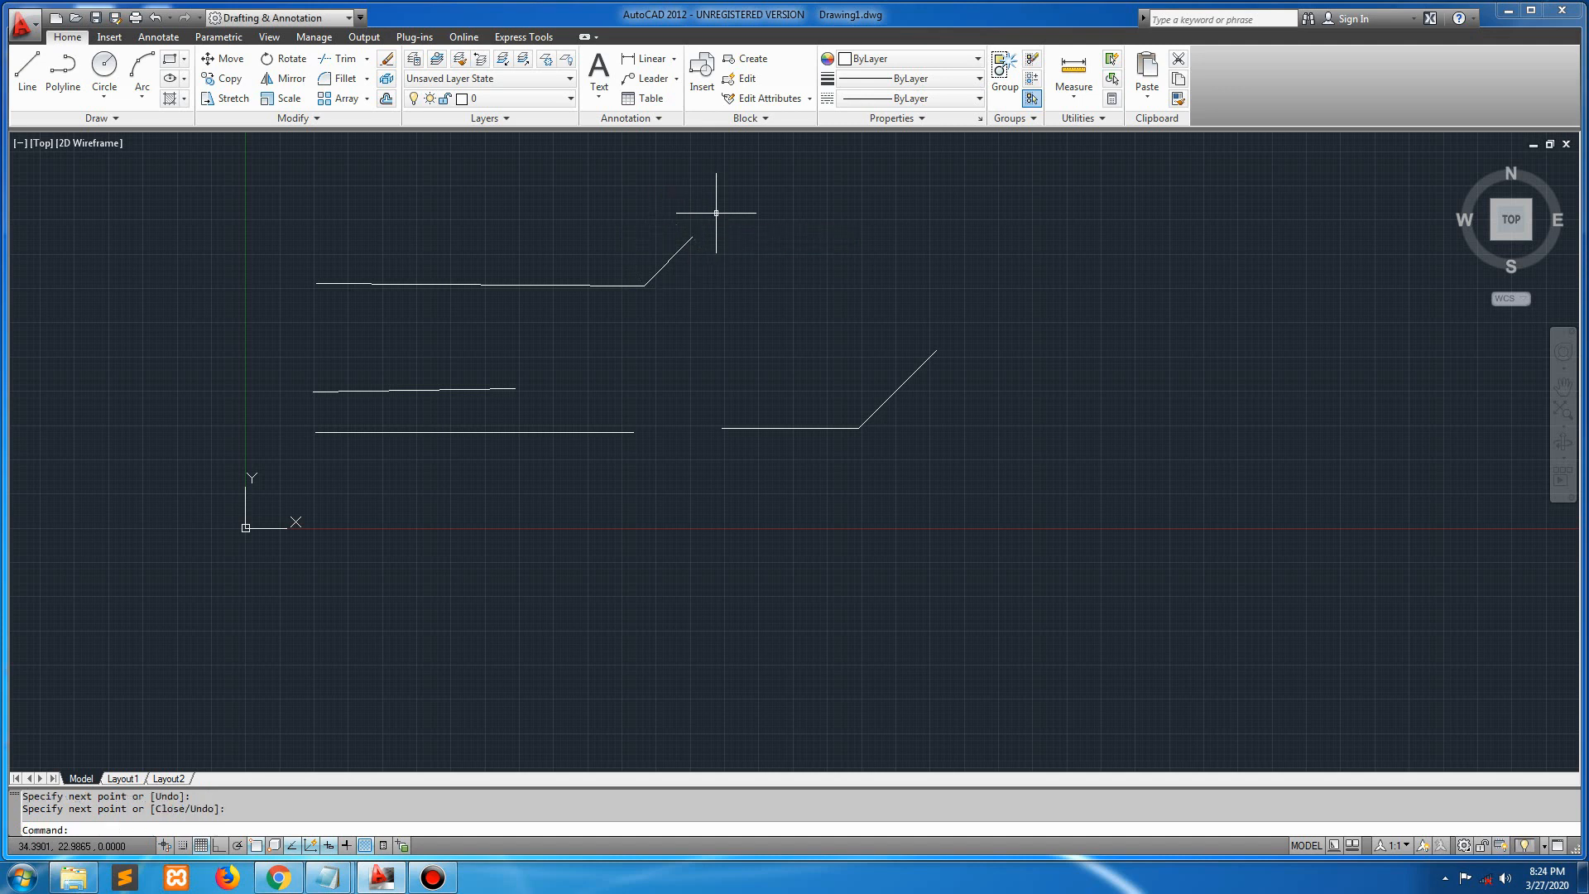